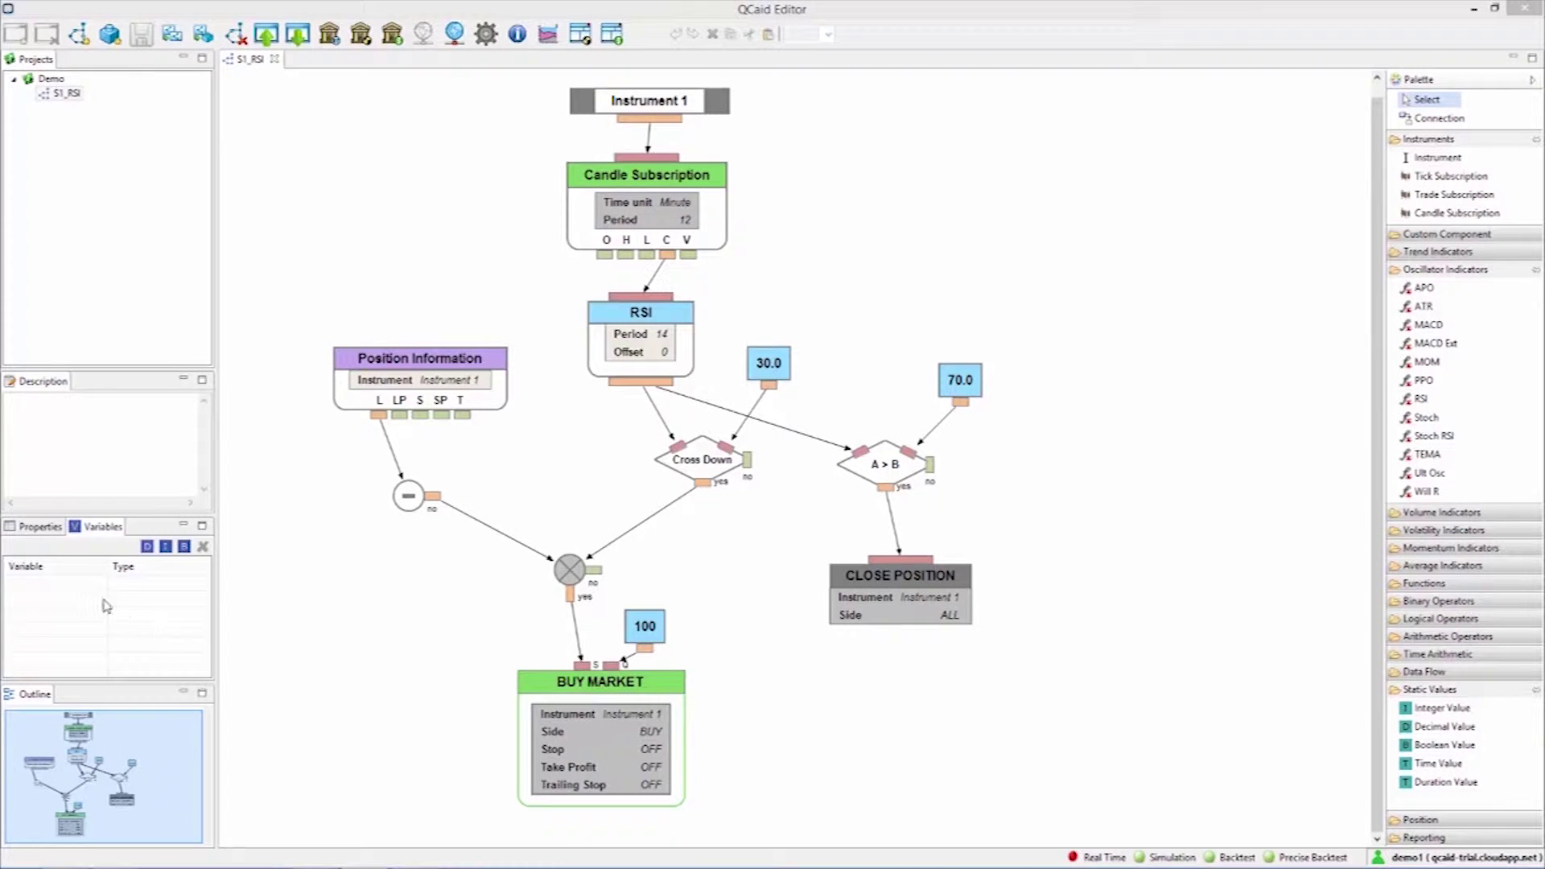
Add a new decimal variable and place it in the diagram above the 30.0 constant, beside the RSI block.
{"action": "left_click", "coordinate": [84, 529]}
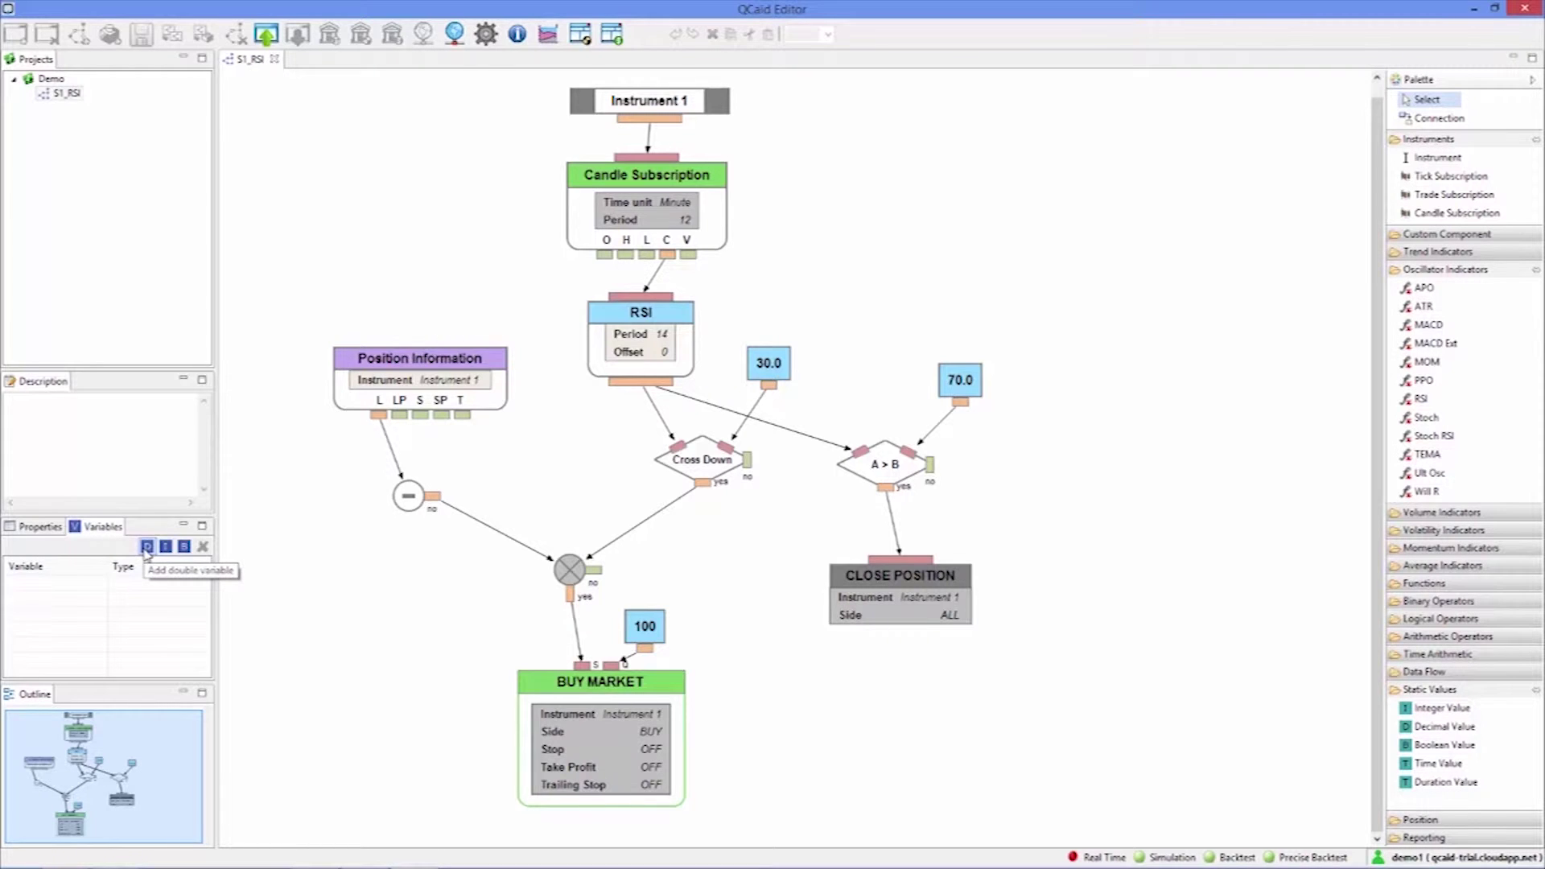
{"action": "left_click", "coordinate": [147, 547]}
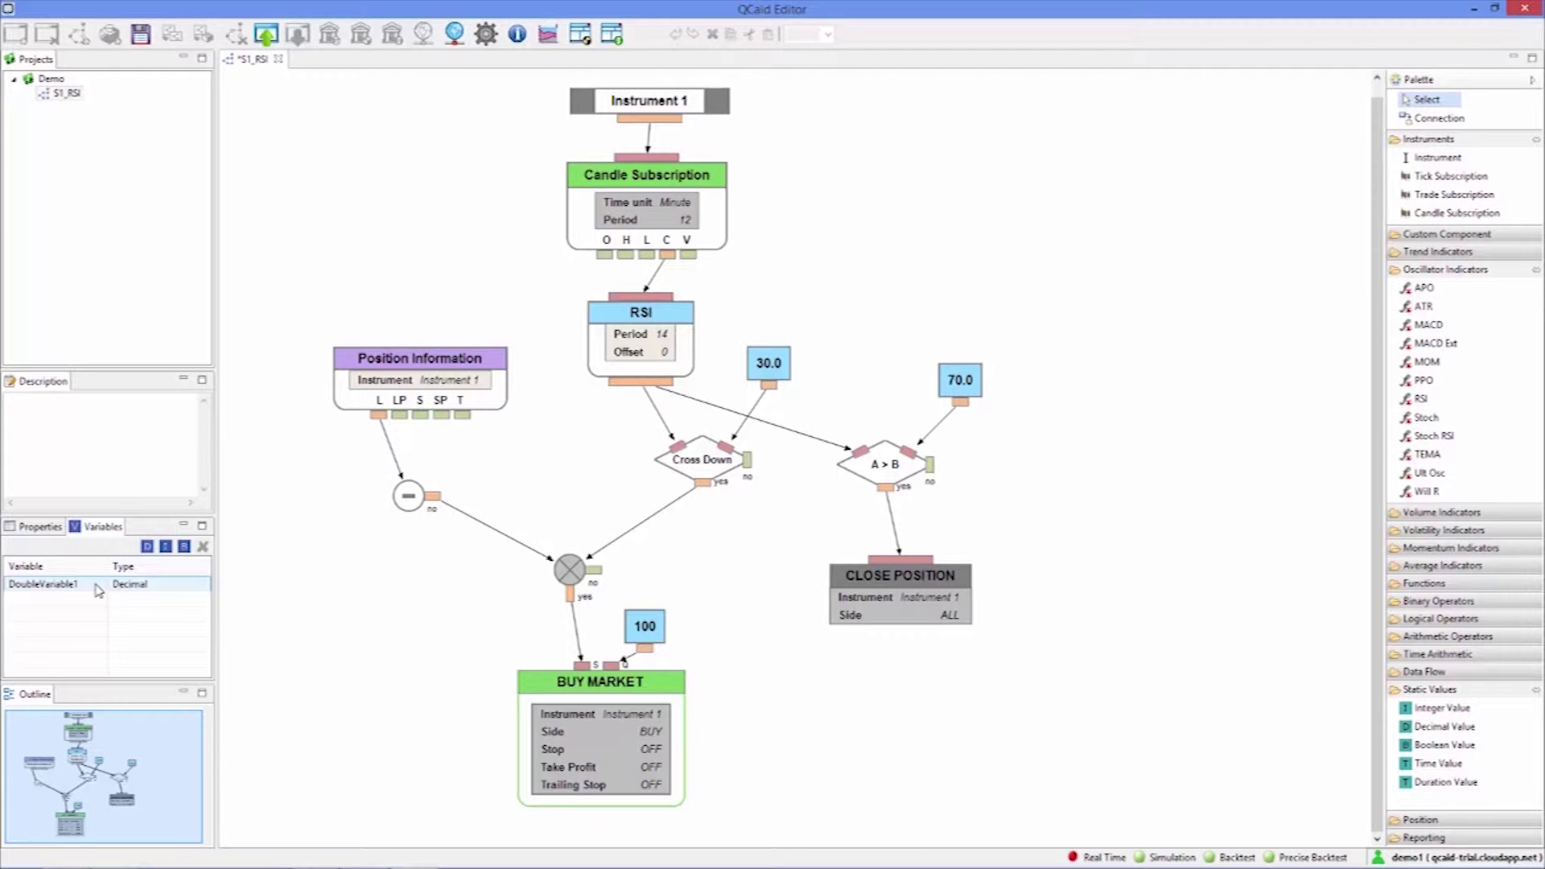
{"action": "left_click_drag", "start_coordinate": [95, 585], "coordinate": [808, 296]}
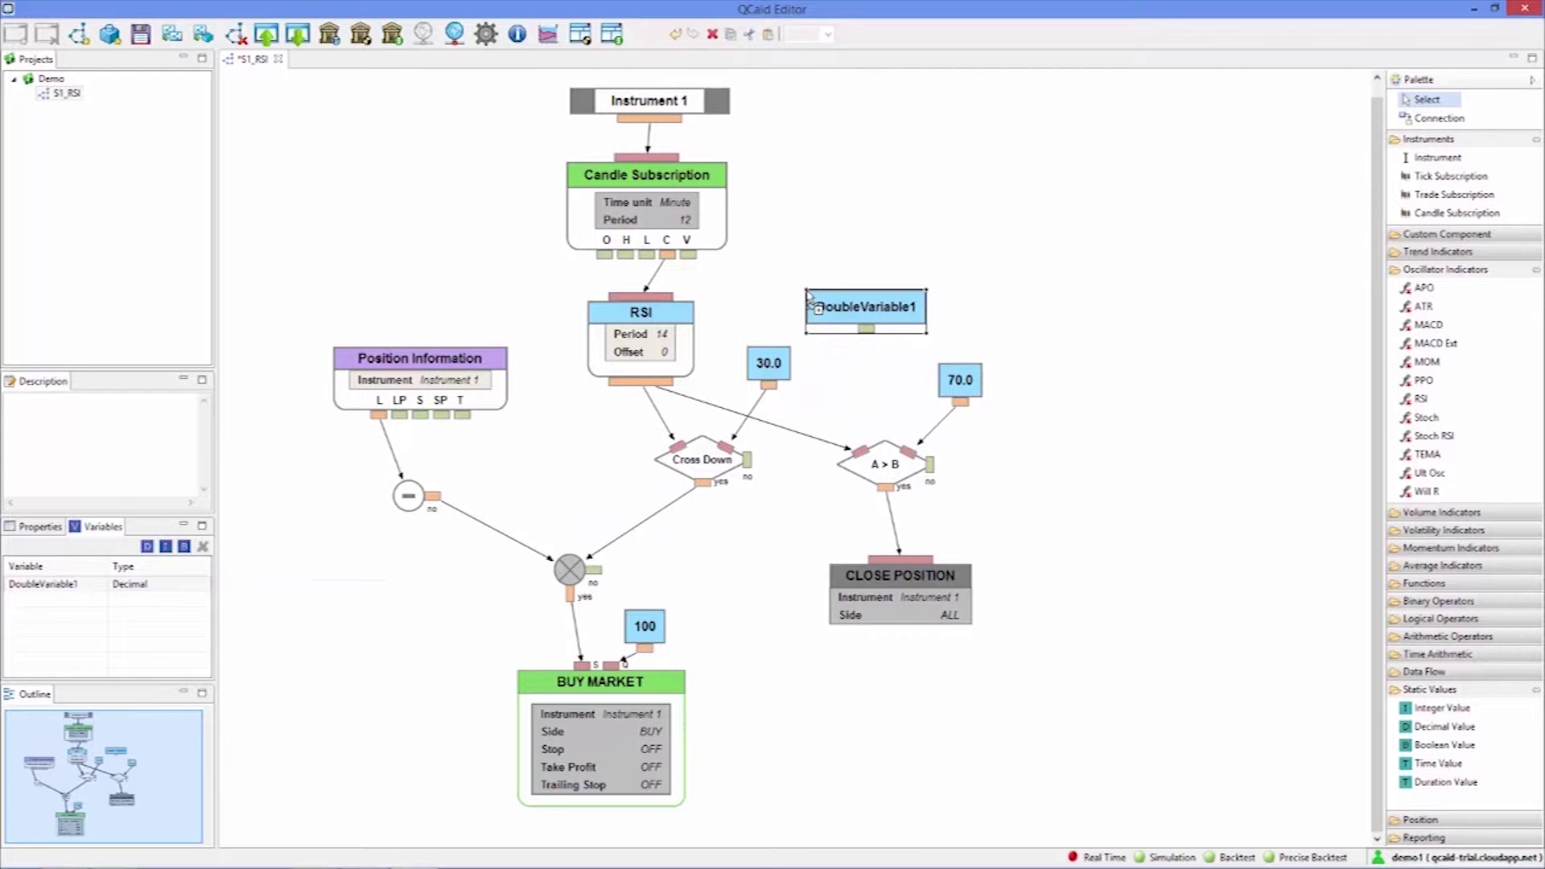
Delete the 30.0 constant feeding the Cross Down block and rename the placed decimal variable Oversold.
{"action": "left_click", "coordinate": [784, 376]}
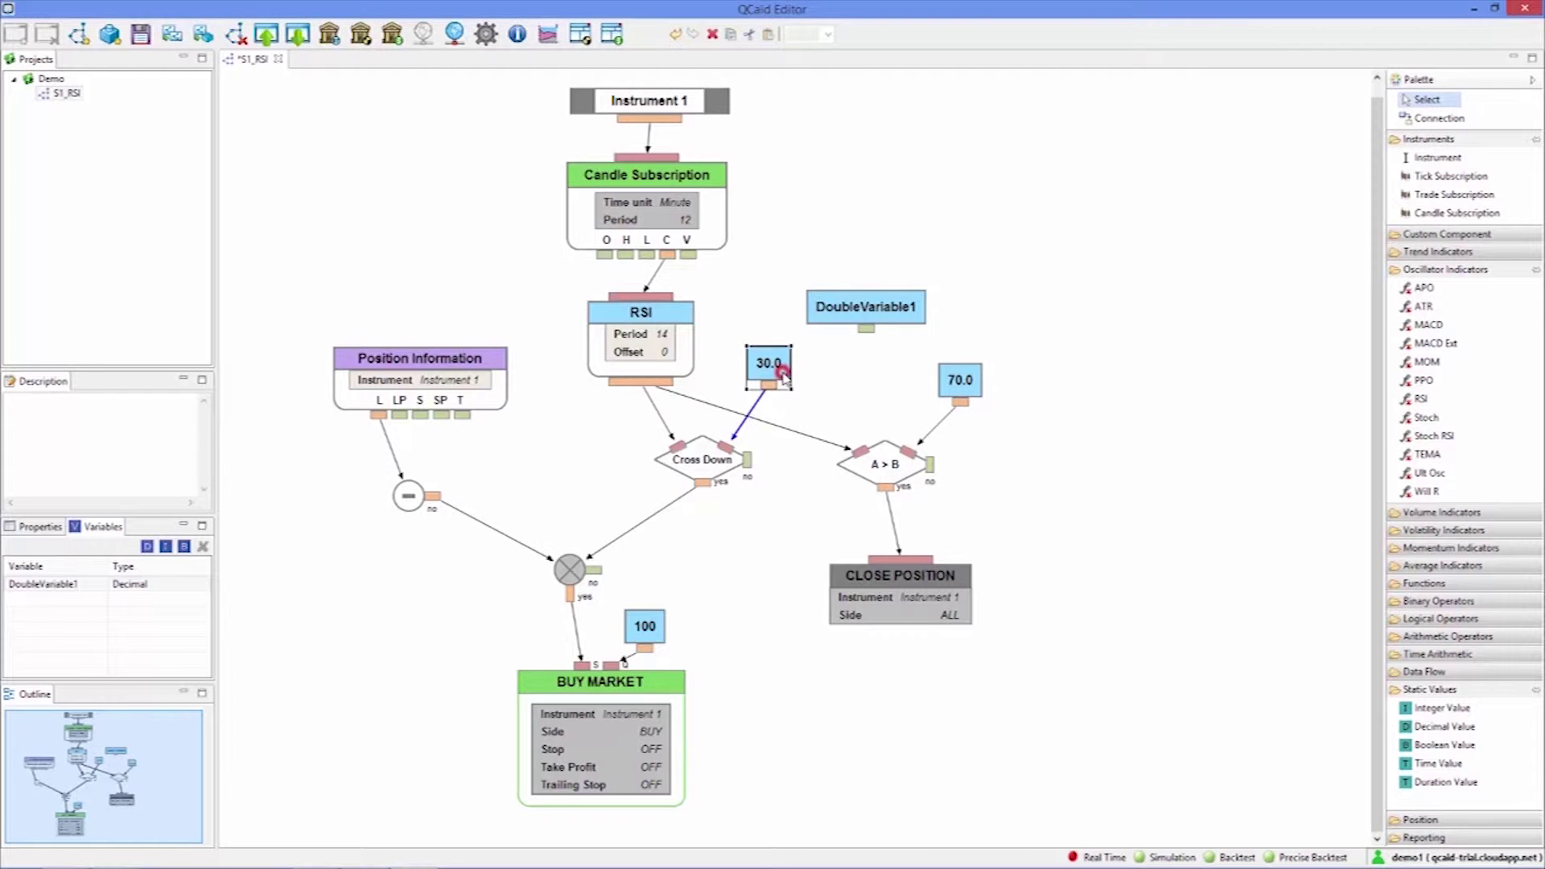
{"action": "key", "text": "Delete"}
{"action": "double_click", "coordinate": [843, 319]}
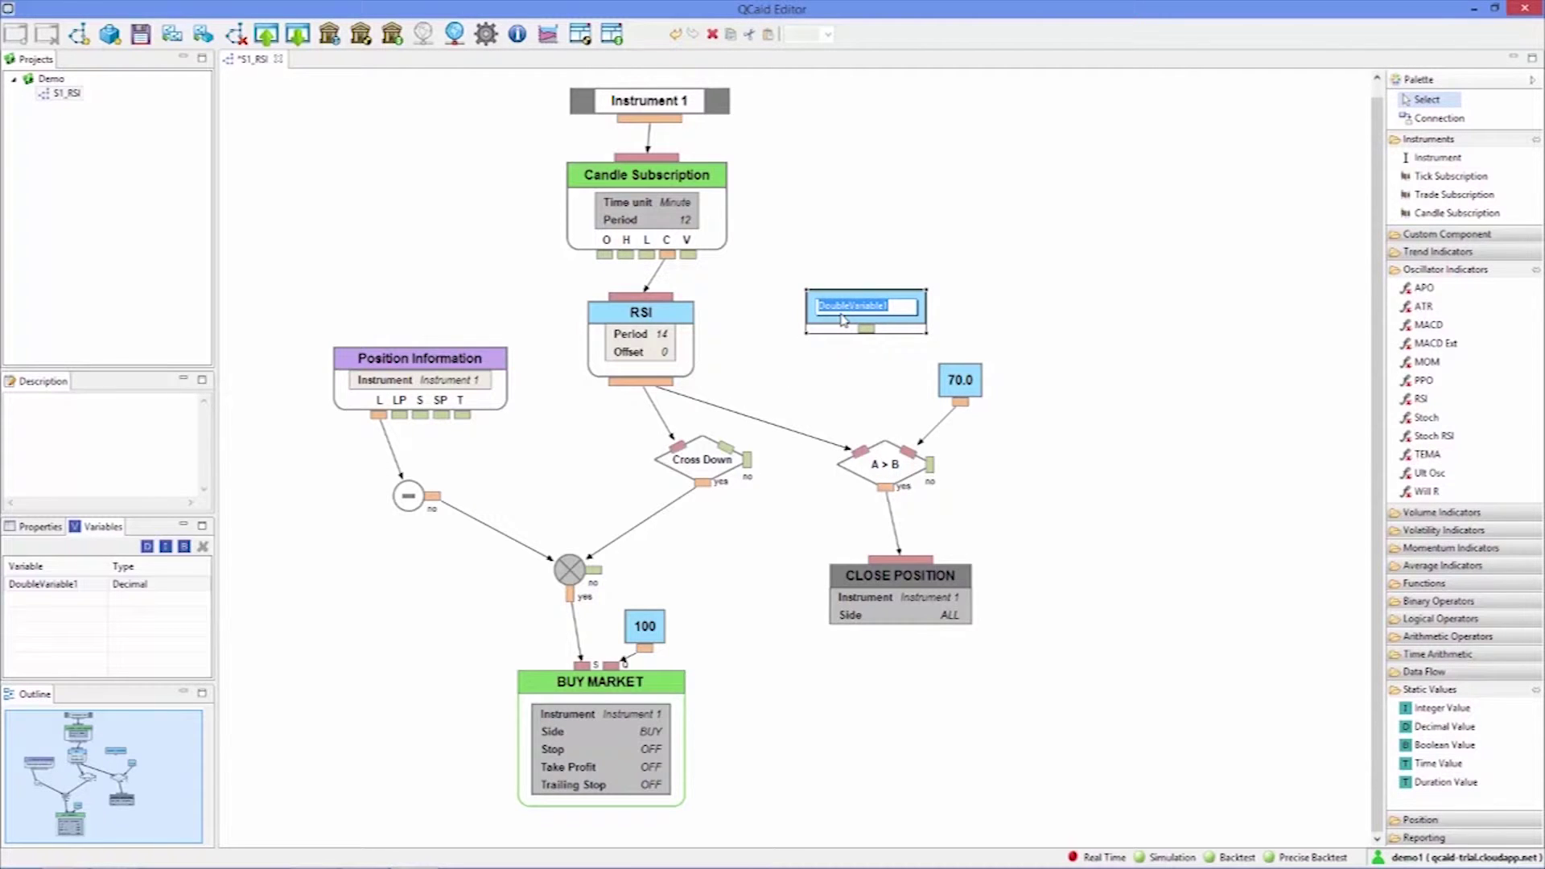
{"action": "type", "text": "0versold"}
{"action": "left_click", "coordinate": [813, 378]}
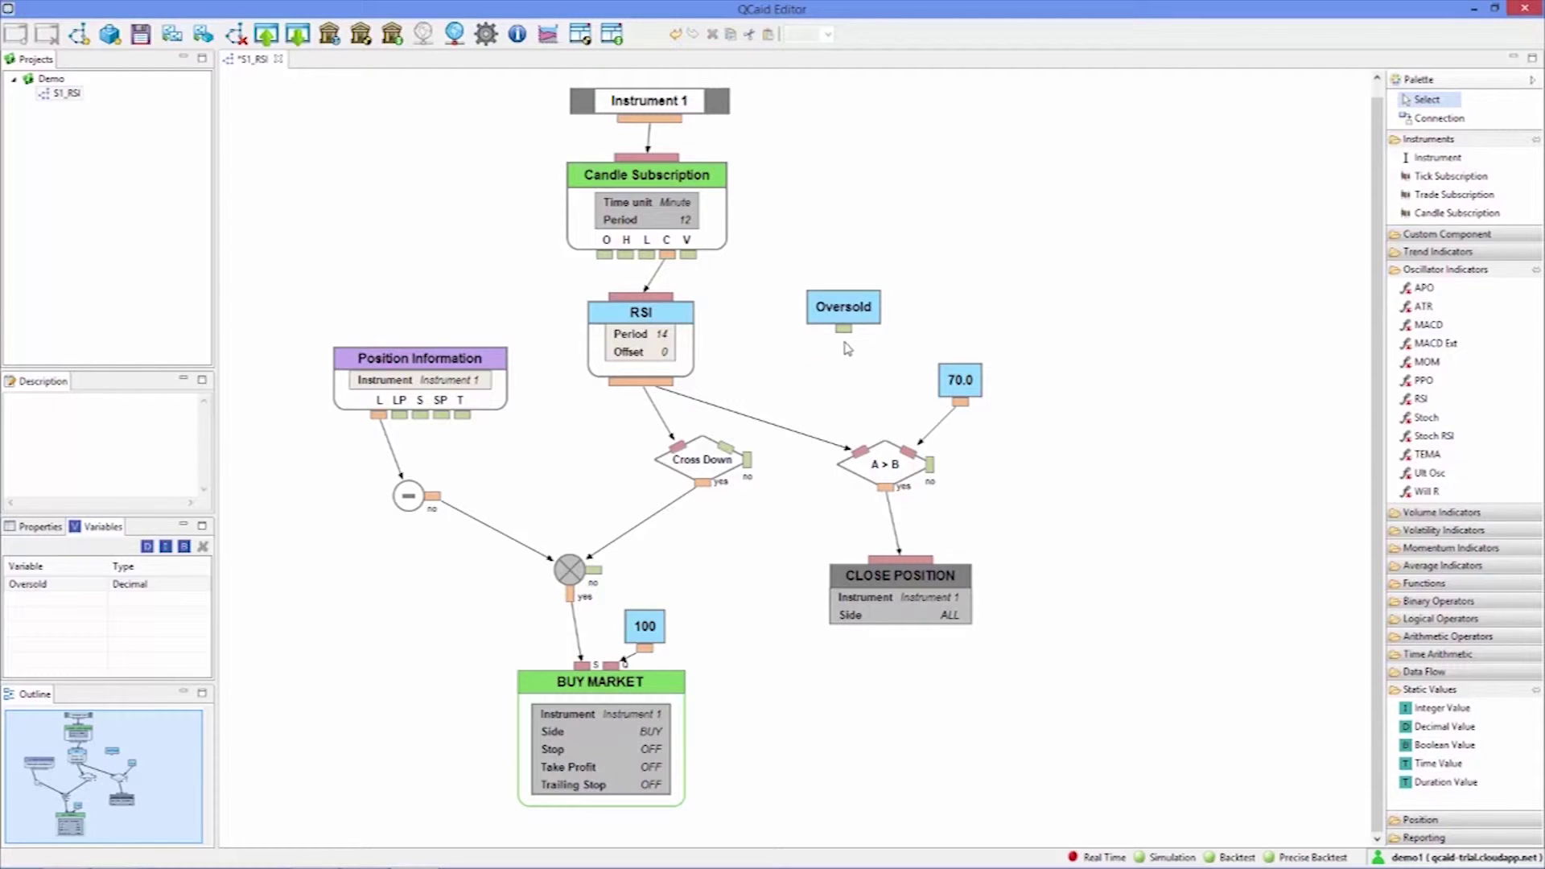
Connect the Oversold variable to the free input of Cross Down and move its block down beside RSI.
{"action": "left_click_drag", "start_coordinate": [846, 330], "coordinate": [853, 346]}
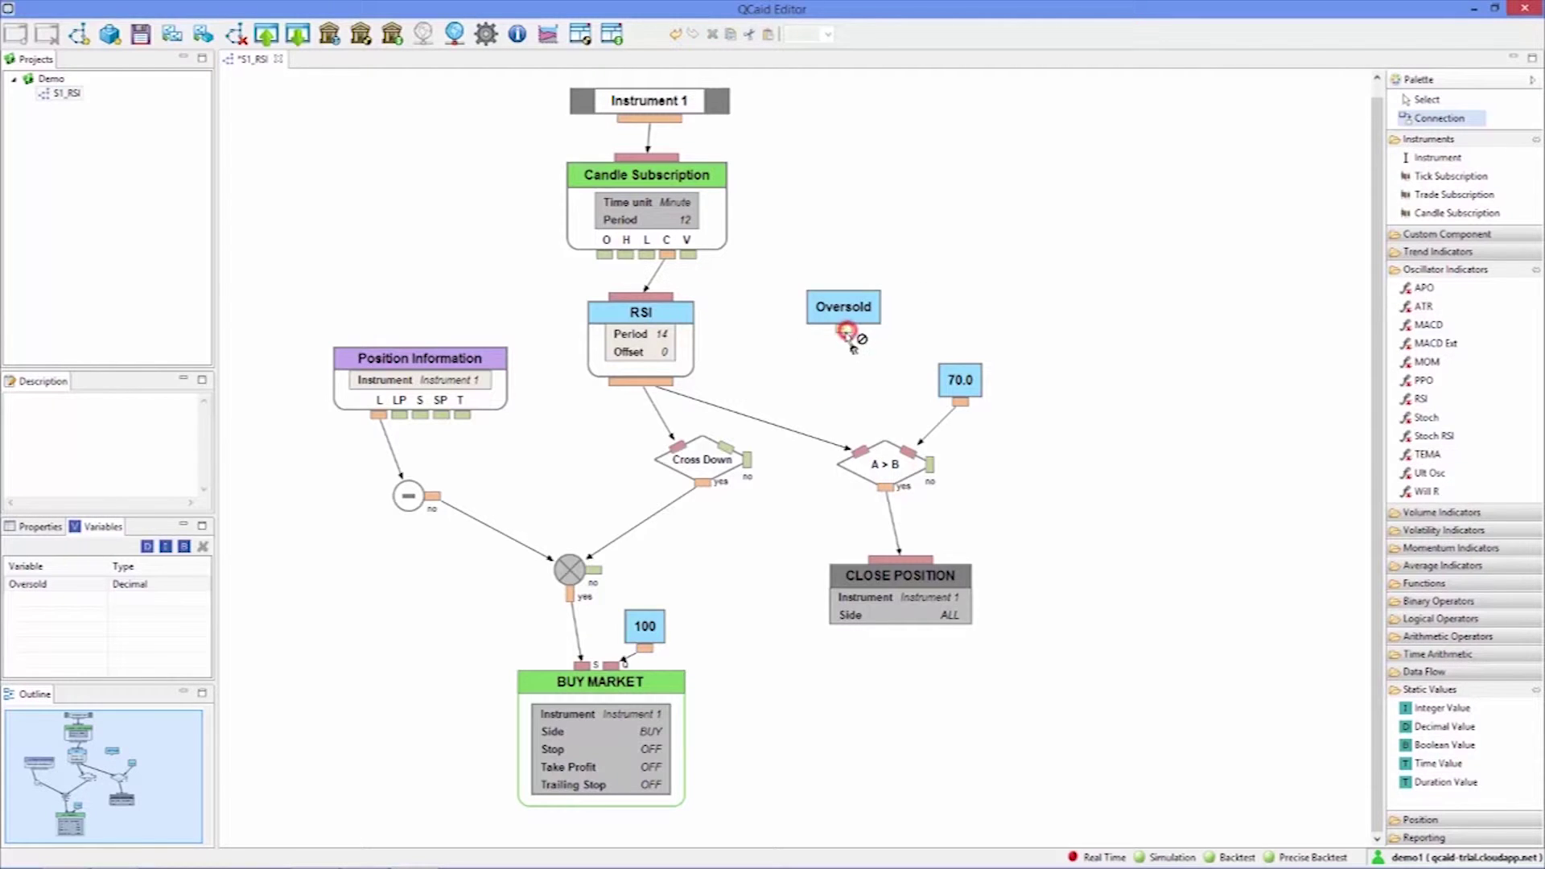
{"action": "left_click", "coordinate": [733, 447]}
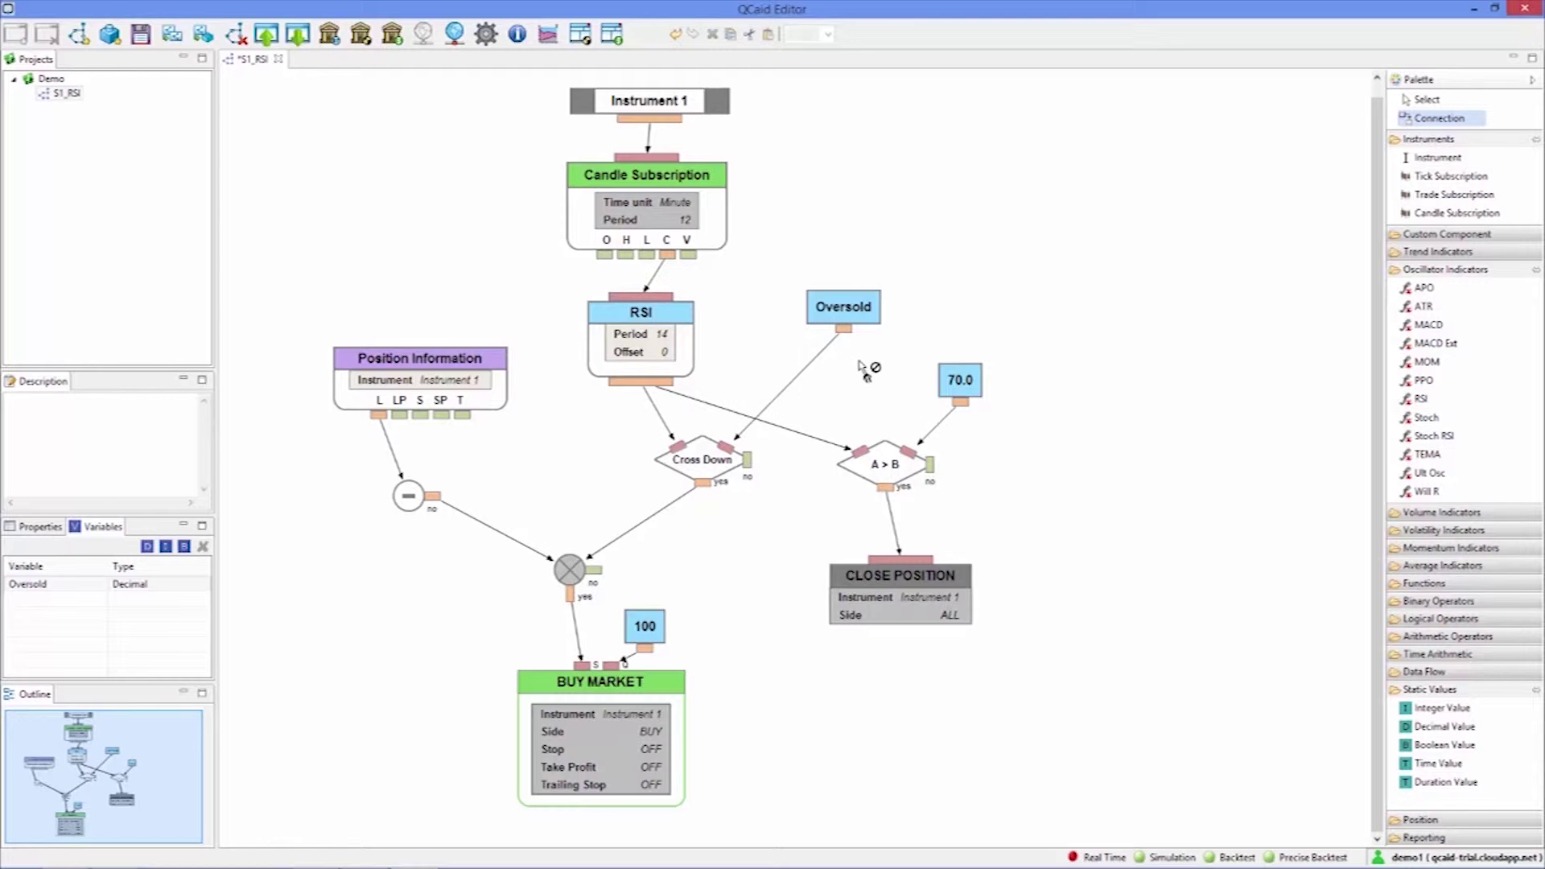
{"action": "key", "text": "Escape"}
{"action": "left_click_drag", "start_coordinate": [839, 308], "coordinate": [764, 356]}
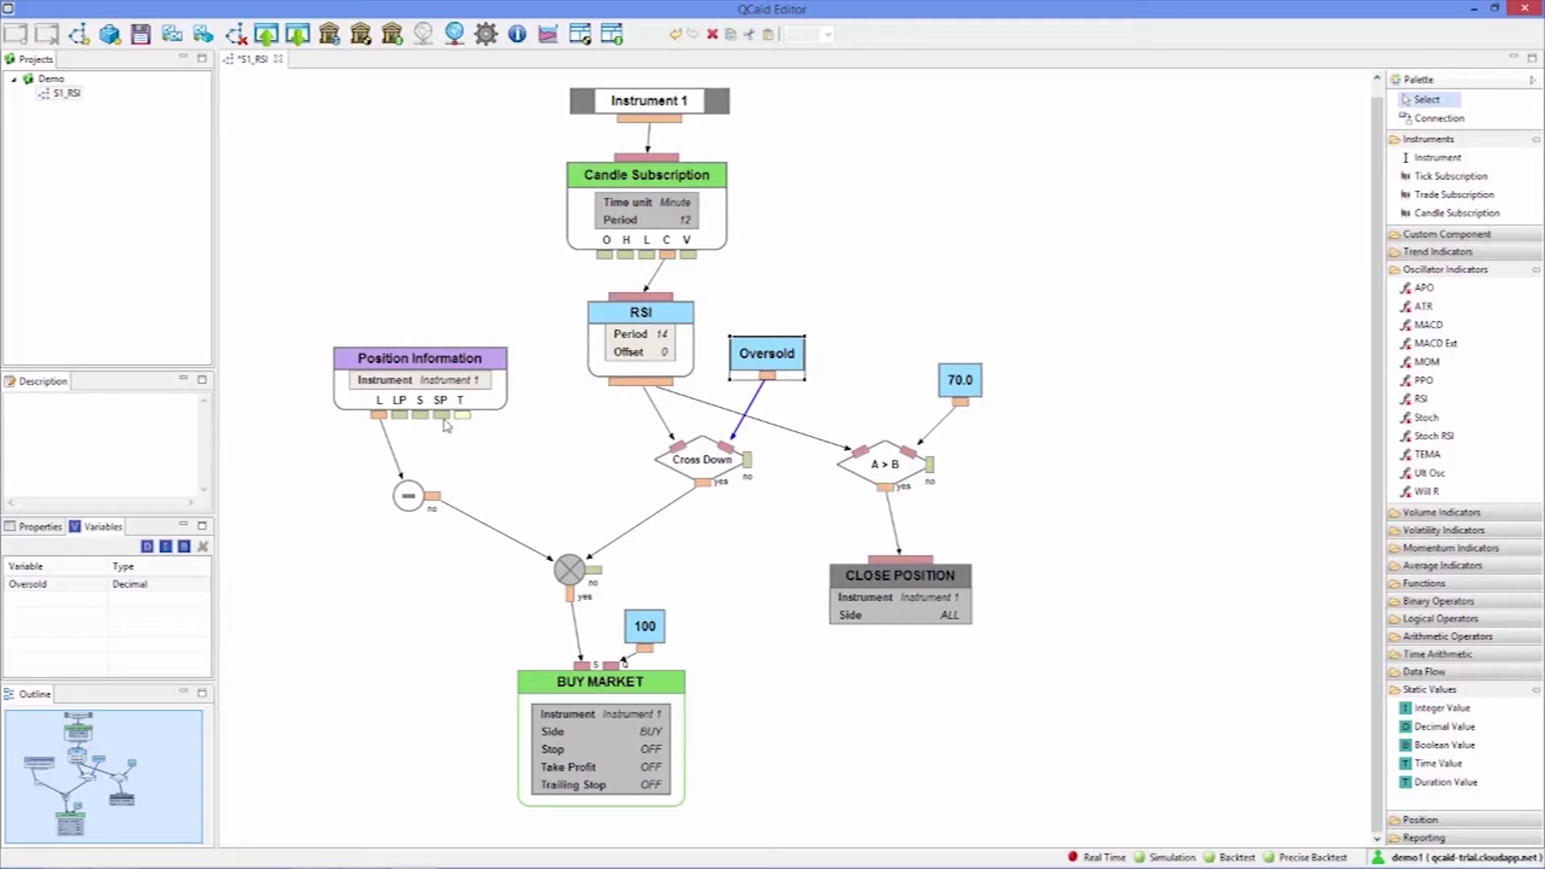
Add an integer variable and name it RSI_Period.
{"action": "left_click", "coordinate": [165, 548]}
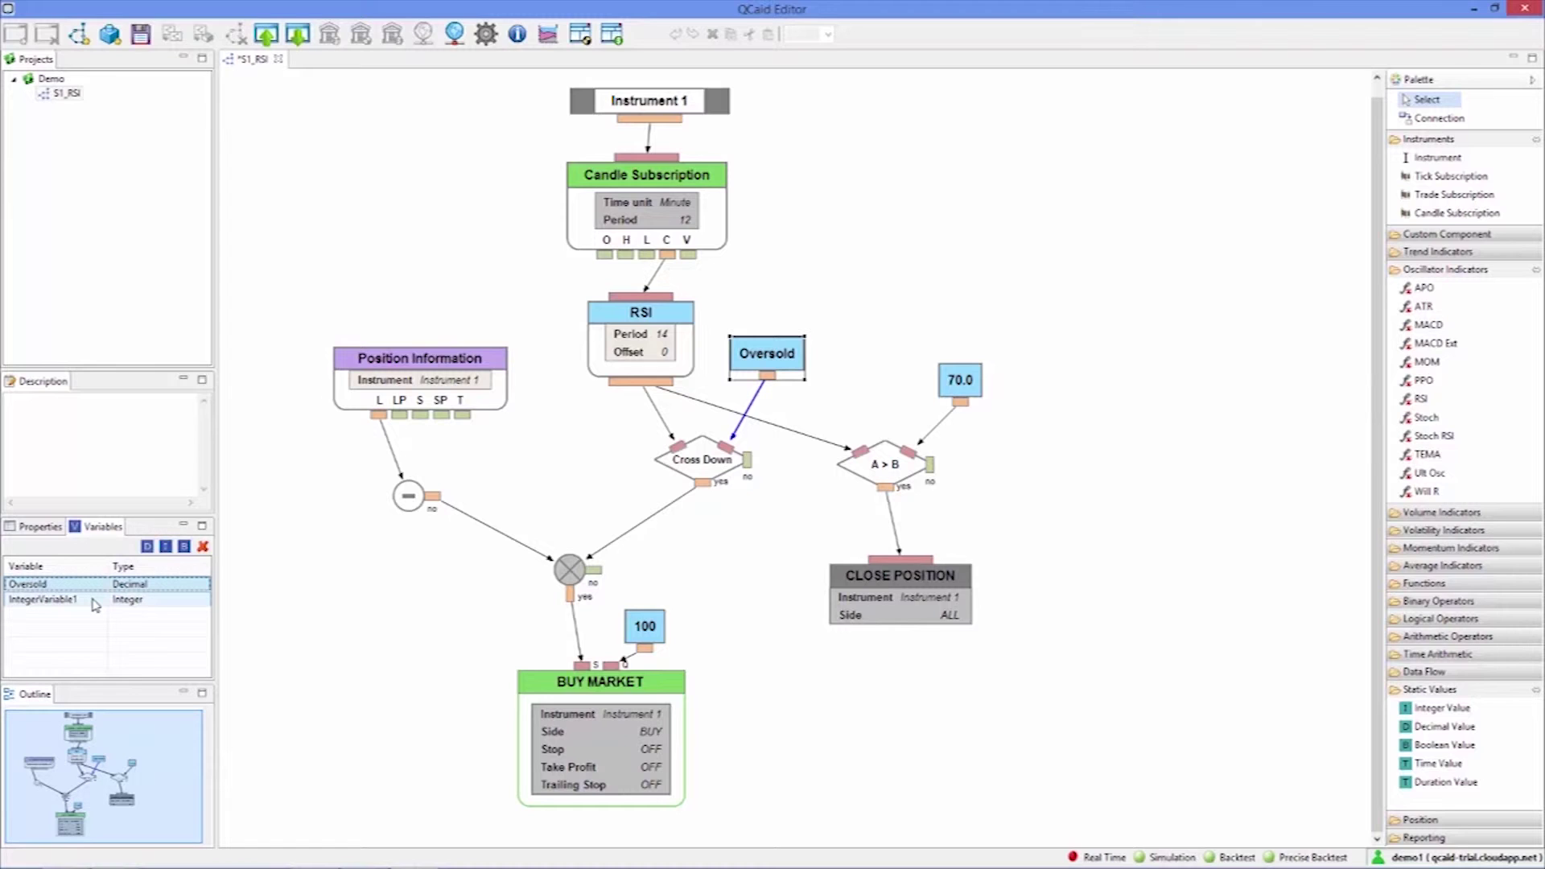
{"action": "left_click", "coordinate": [95, 605]}
{"action": "left_click", "coordinate": [95, 605]}
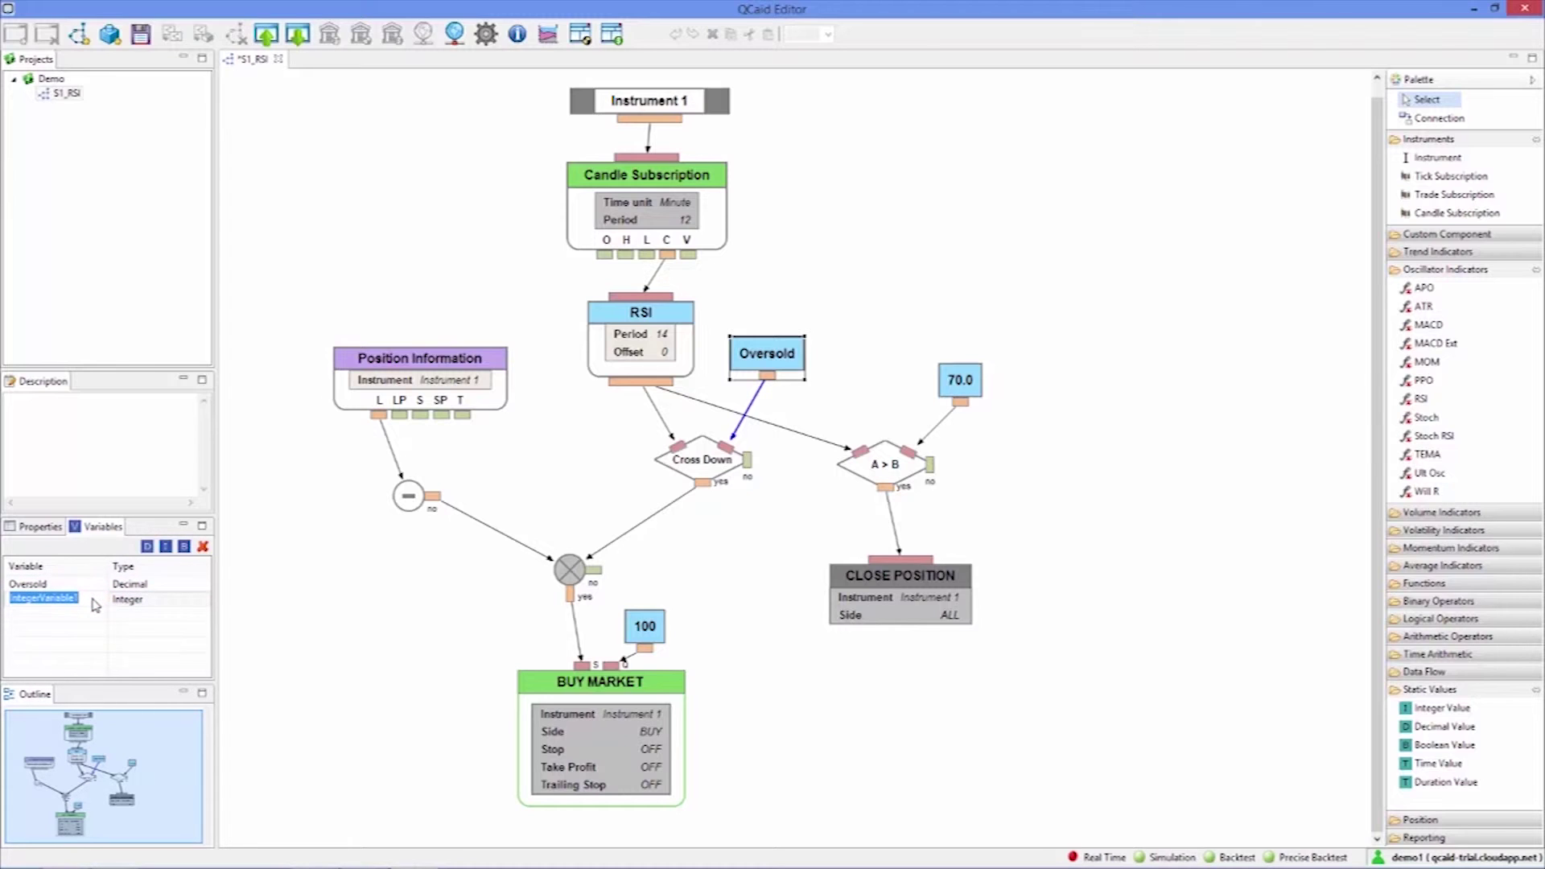
{"action": "type", "text": "RSI_Period"}
{"action": "key", "text": "Return"}
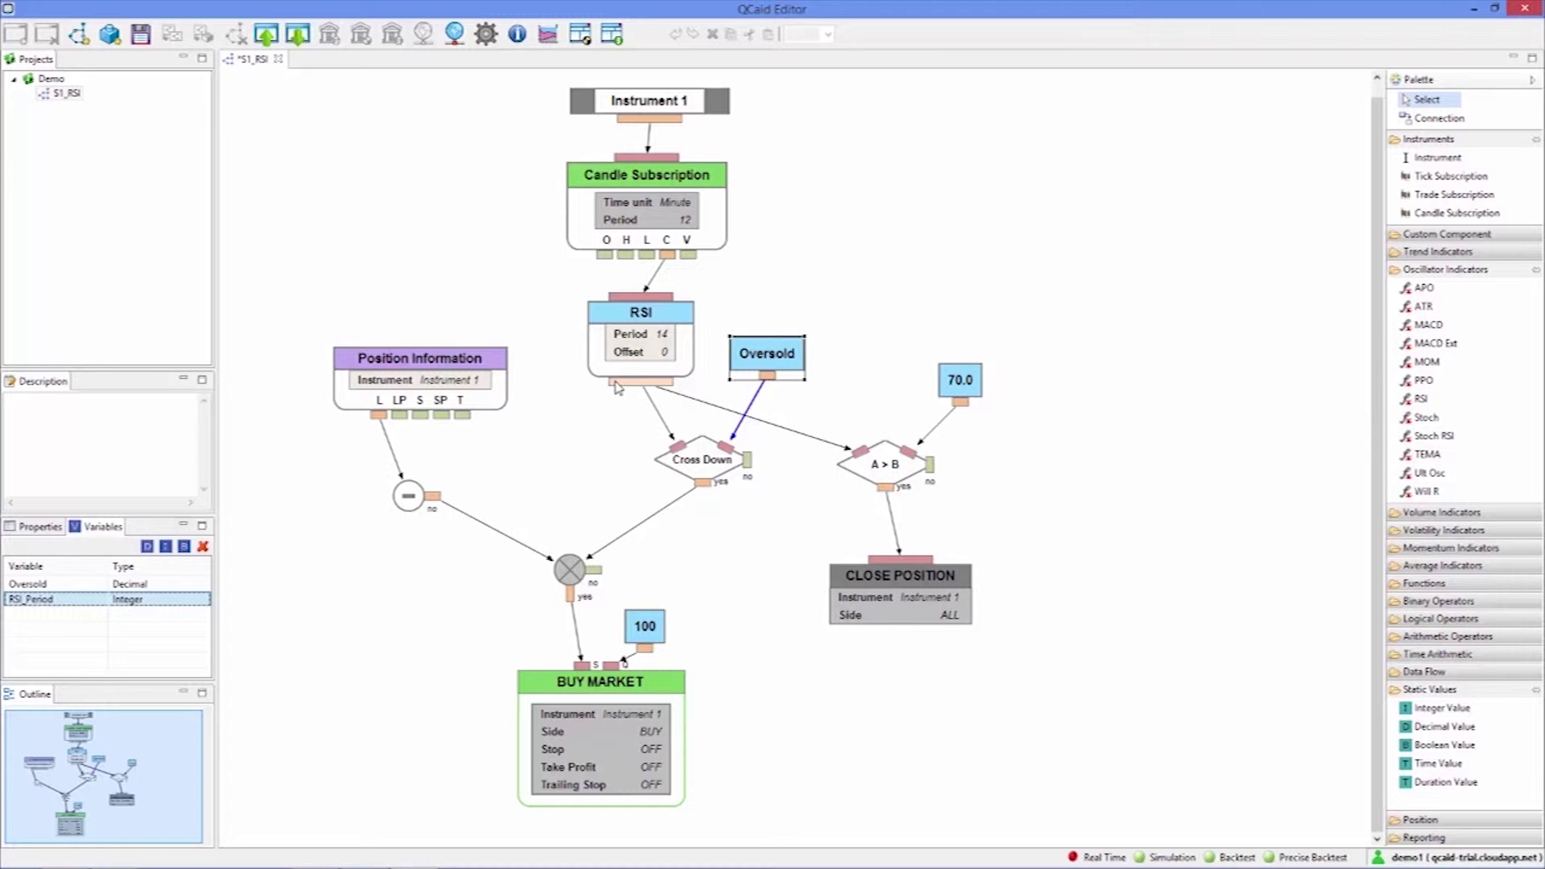
Assign the RSI_Period variable to the RSI block's Period and shift the Oversold block clear of it.
{"action": "left_click", "coordinate": [664, 334]}
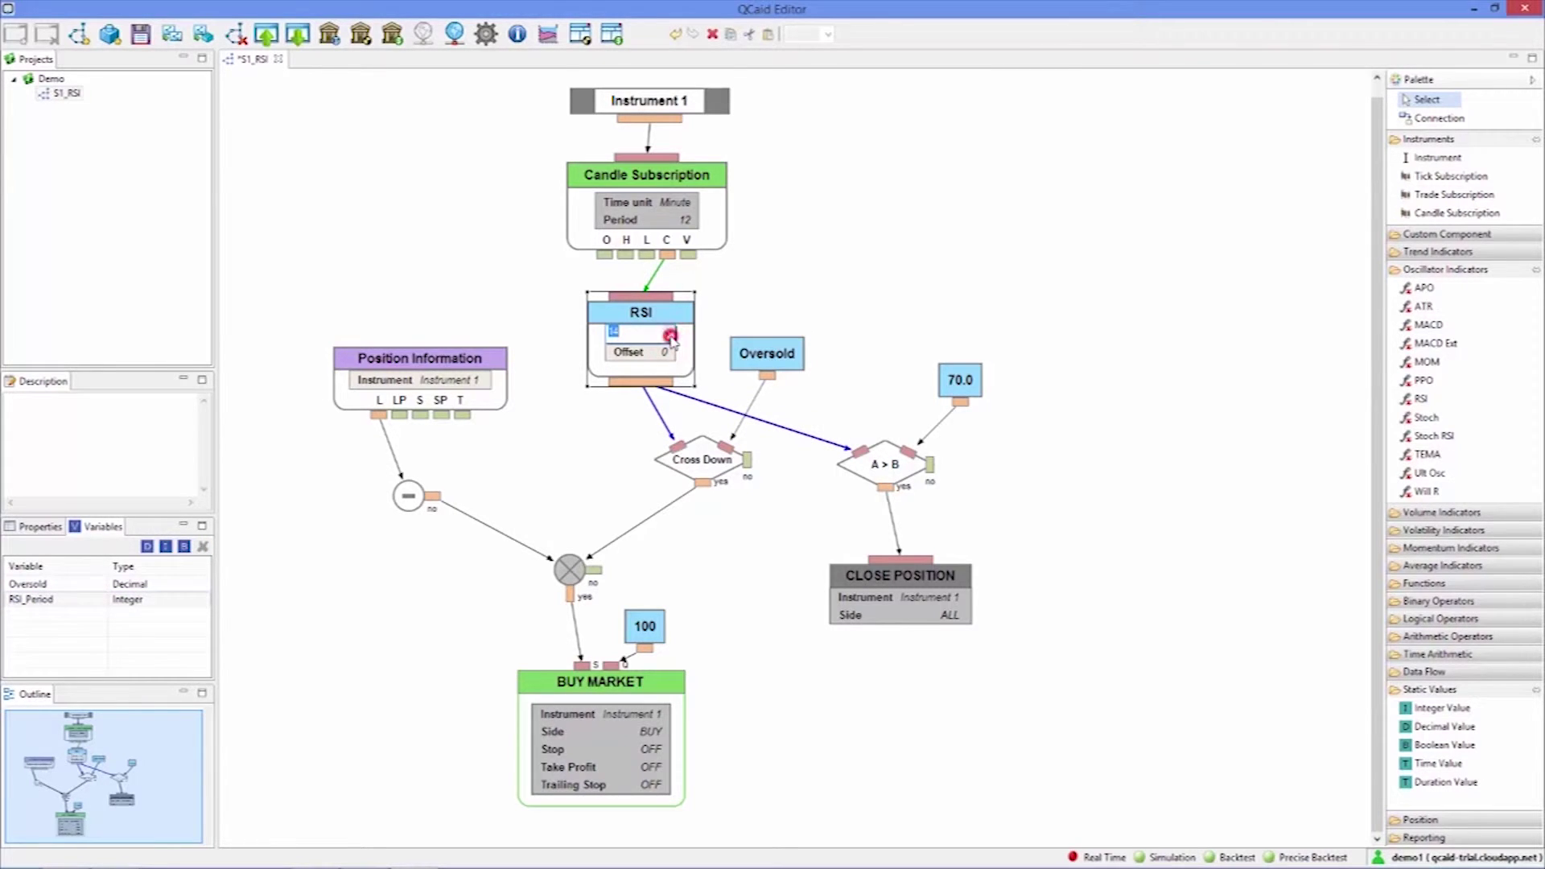
{"action": "left_click", "coordinate": [668, 334]}
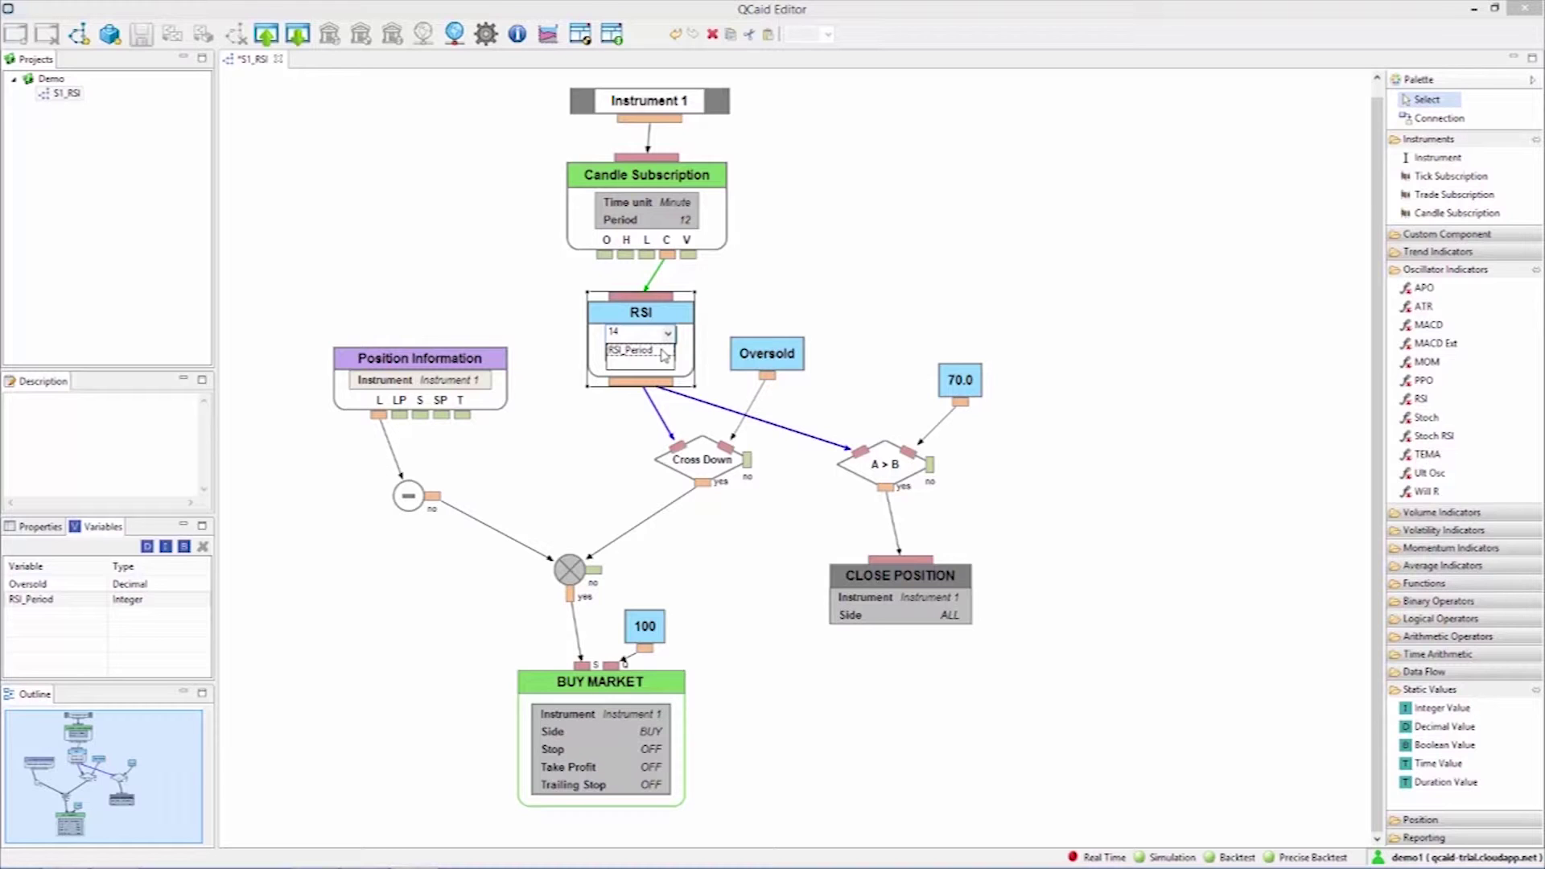
{"action": "left_click", "coordinate": [640, 351]}
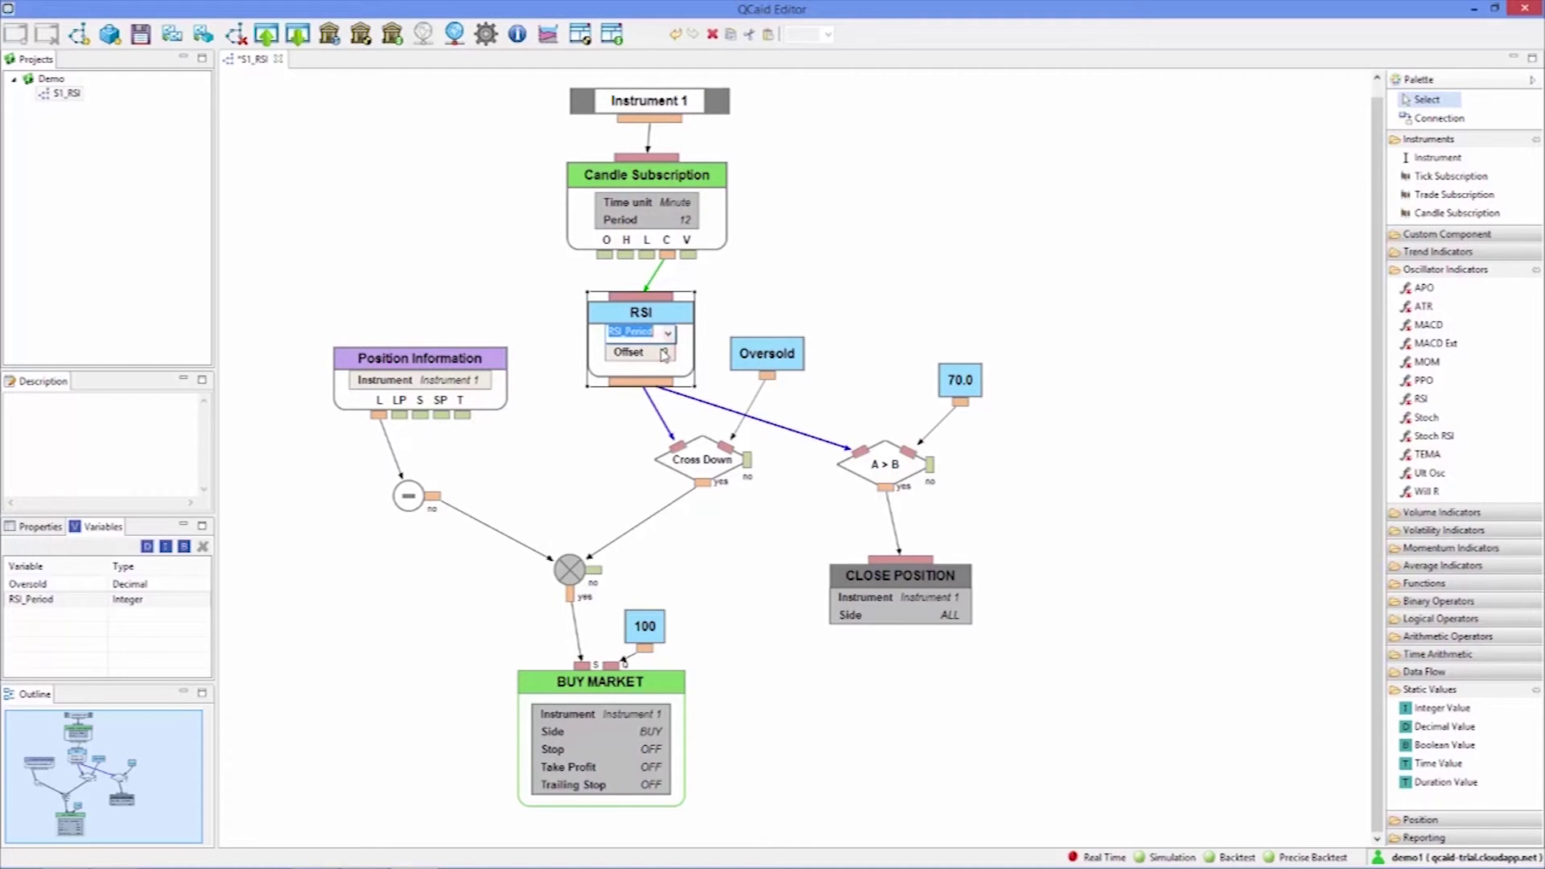
{"action": "left_click", "coordinate": [737, 307]}
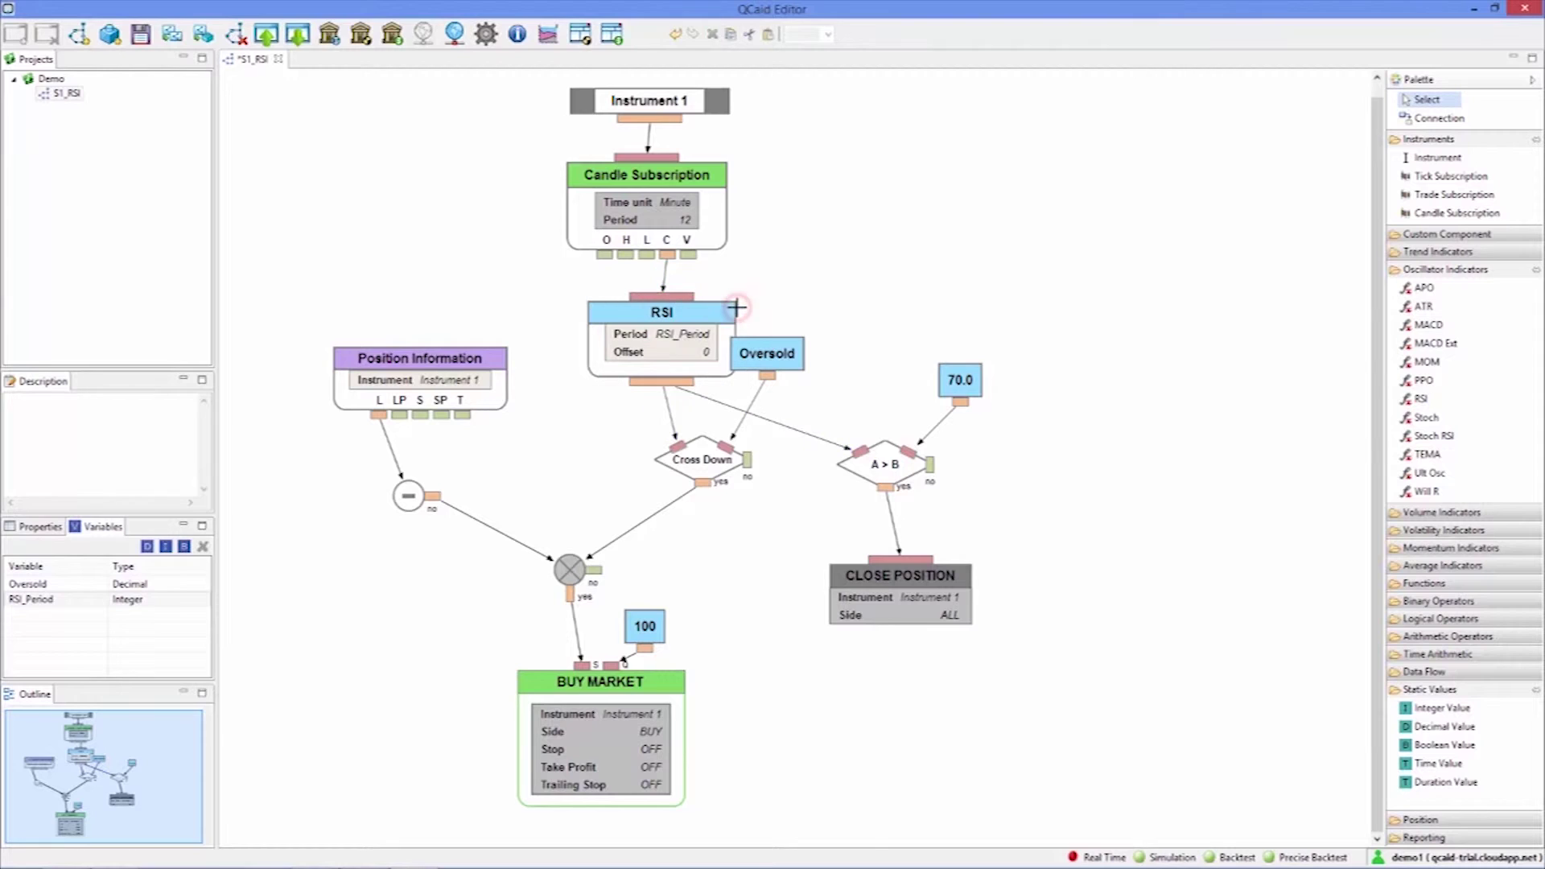
{"action": "left_click_drag", "start_coordinate": [774, 354], "coordinate": [815, 354]}
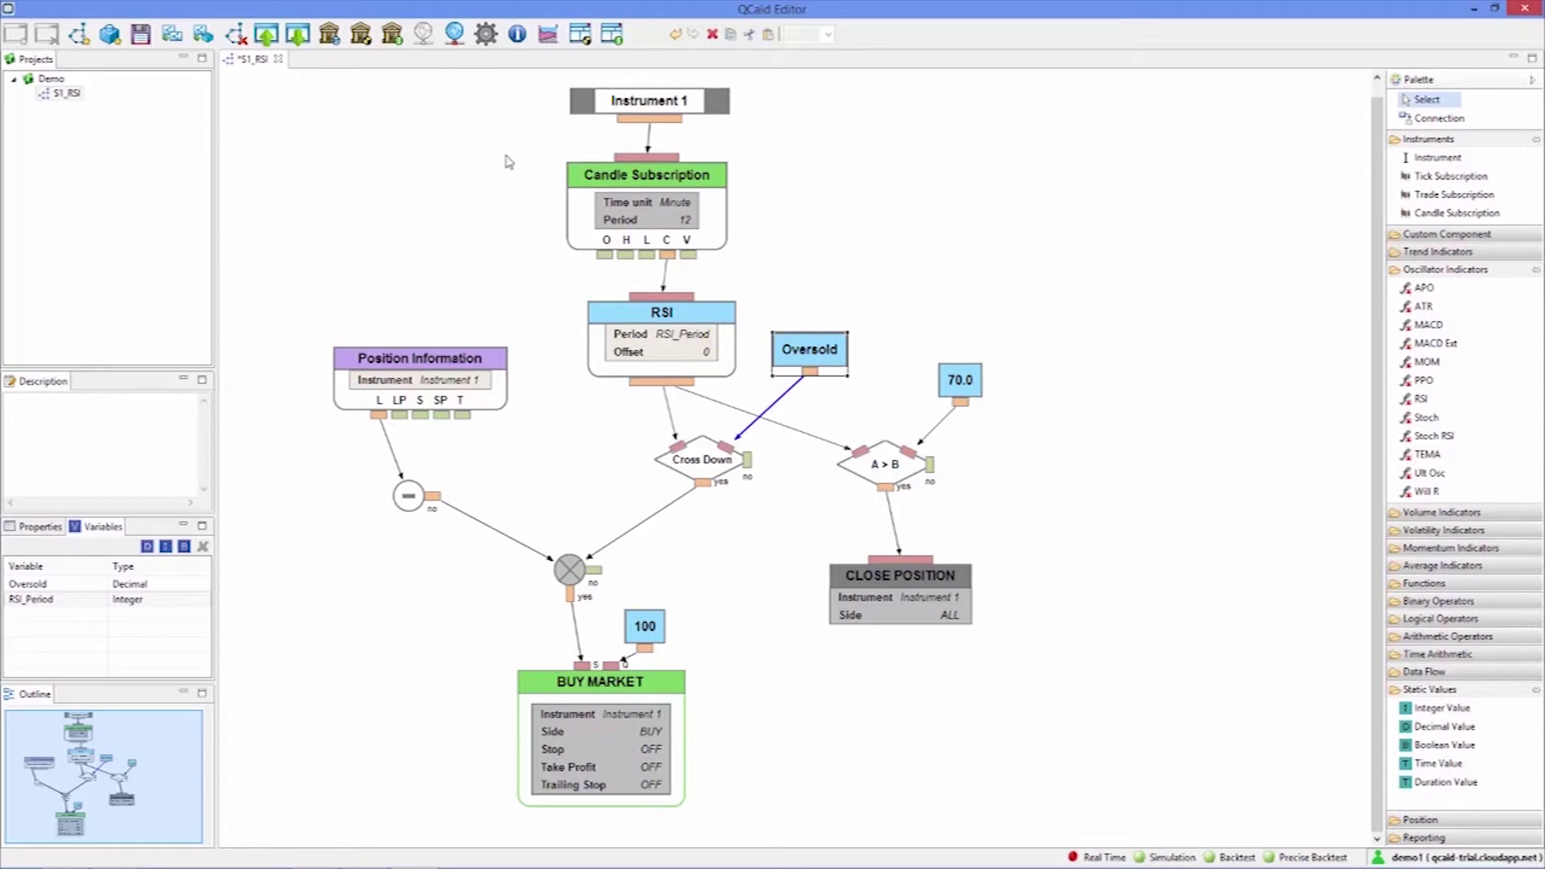
Start a backtest upload for the strategy with the executable name RSI_test2.
{"action": "left_click", "coordinate": [330, 37]}
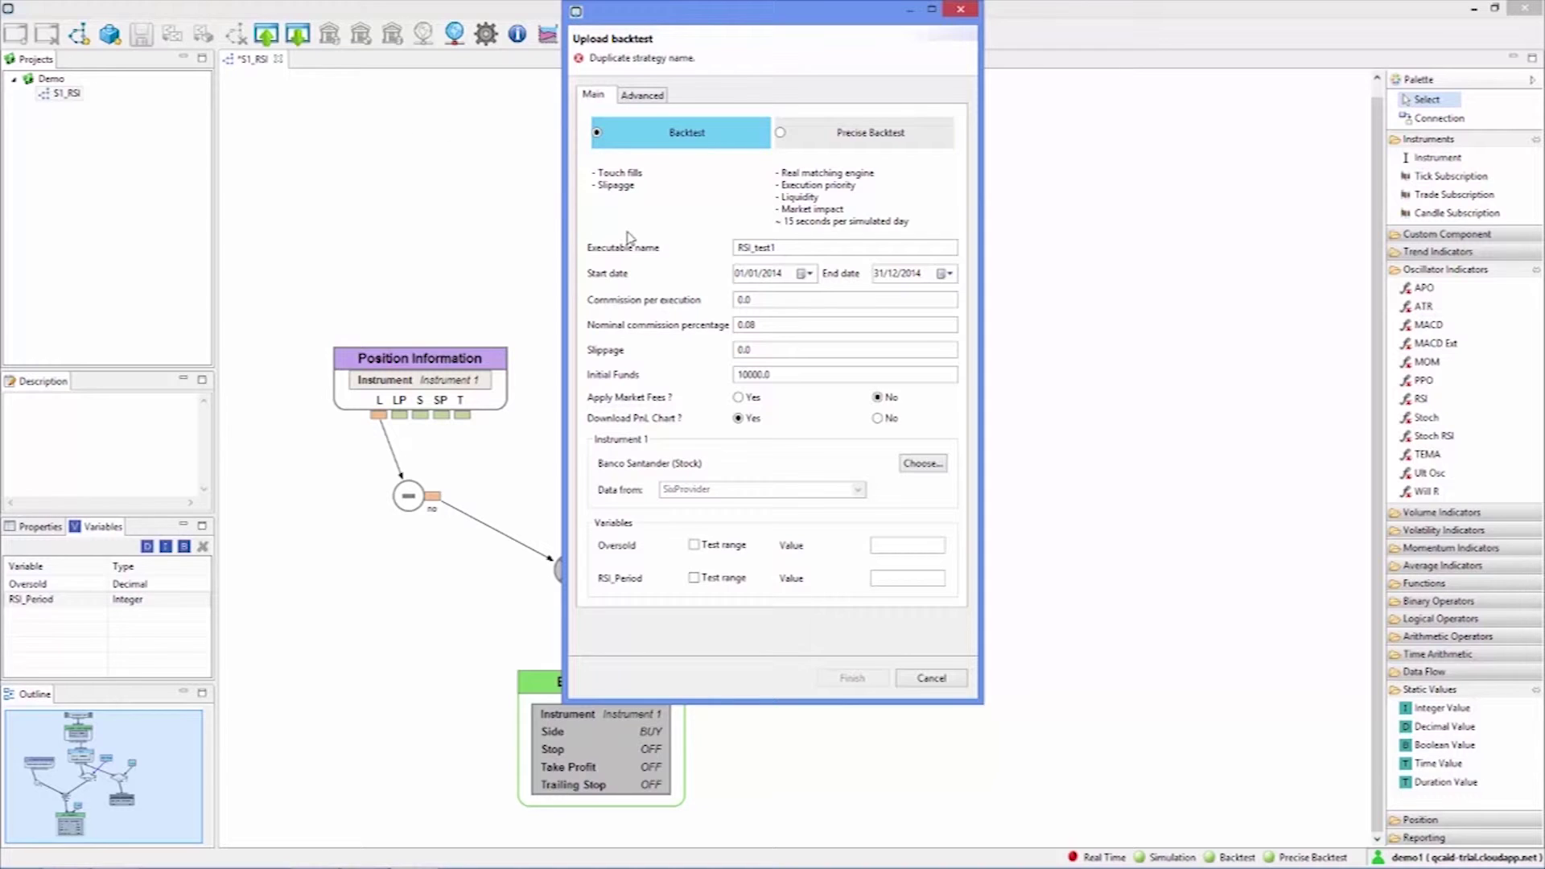
{"action": "left_click", "coordinate": [783, 250]}
{"action": "key", "text": "BackSpace"}
Enable a test range for the Oversold variable, starting at 25, ending at 30, with step 1.
{"action": "left_click", "coordinate": [693, 545]}
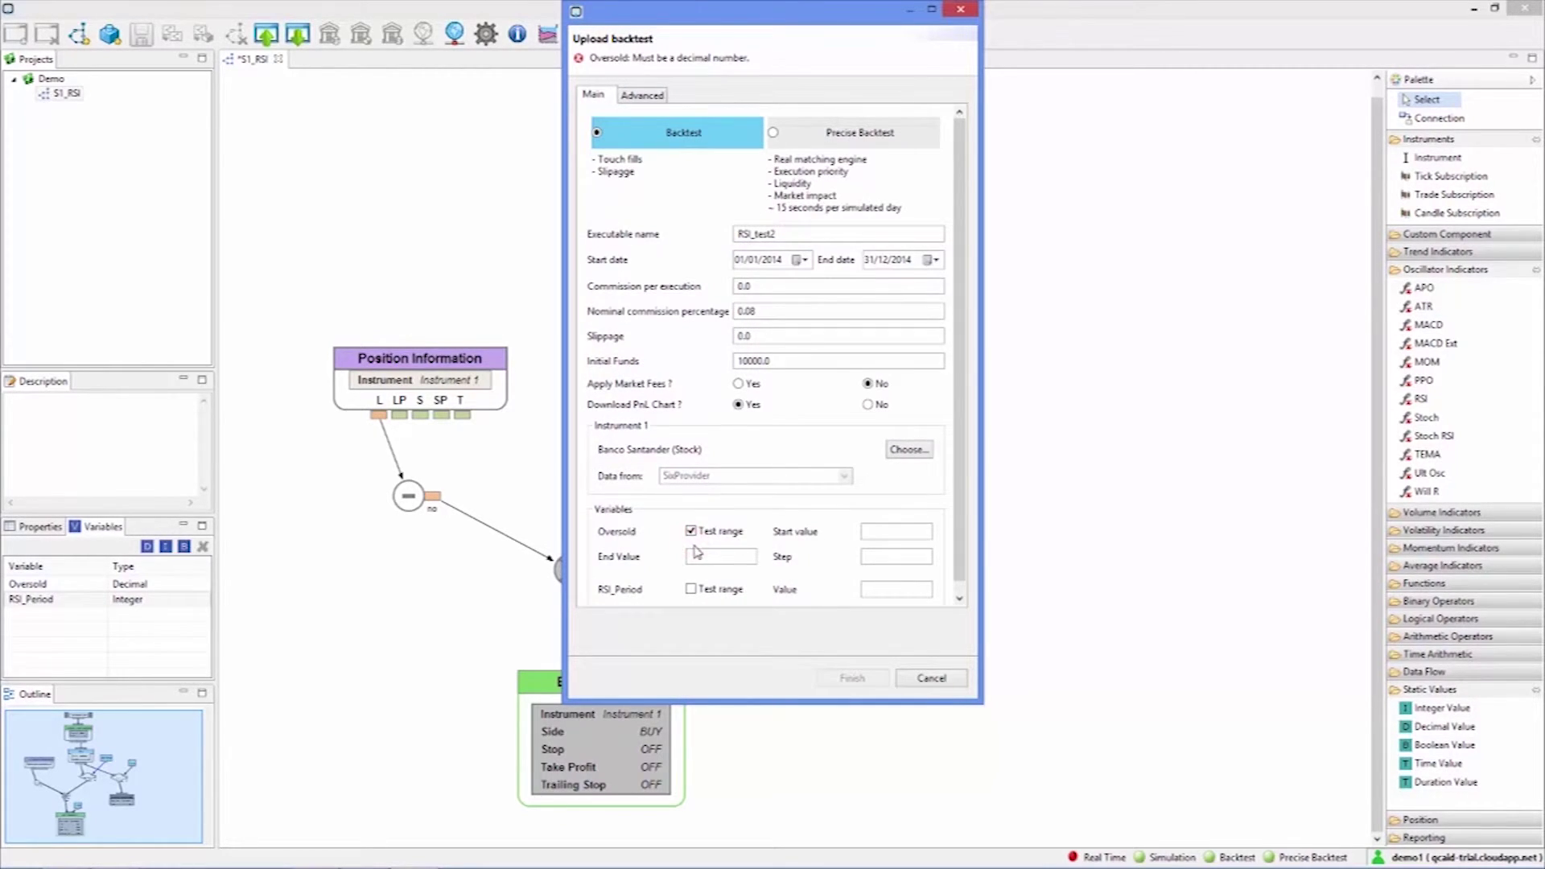
{"action": "left_click", "coordinate": [873, 529]}
{"action": "type", "text": "25"}
{"action": "left_click", "coordinate": [735, 553]}
{"action": "type", "text": "30"}
{"action": "left_click", "coordinate": [878, 563]}
{"action": "type", "text": "1"}
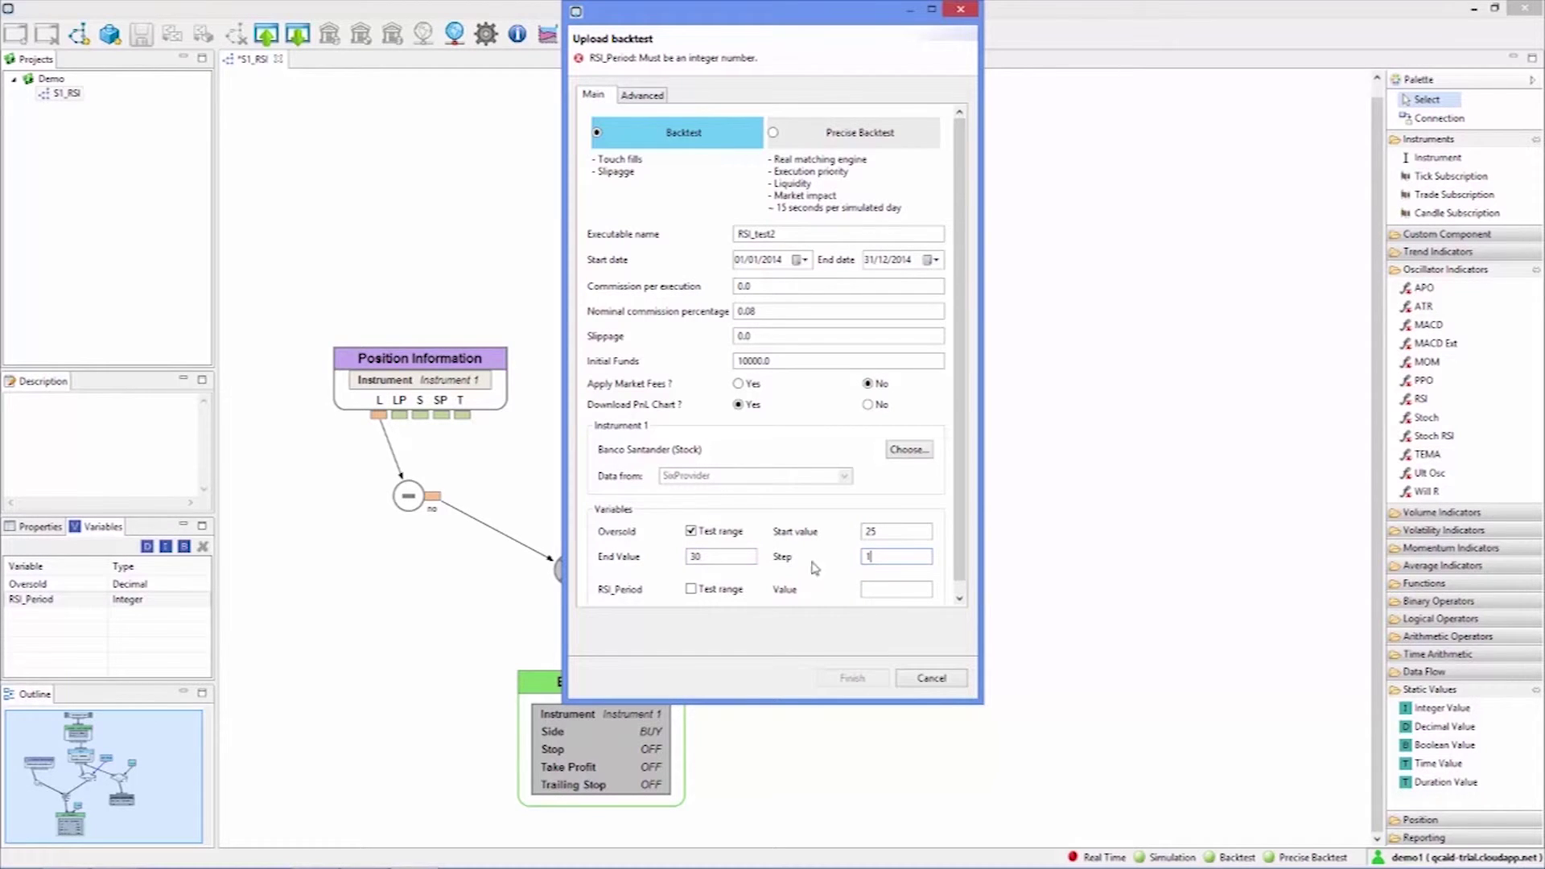
Enable a test range for RSI_Period from 10 to 16 with step 2, and upload the backtest with all its executions.
{"action": "left_click", "coordinate": [690, 589]}
{"action": "scroll", "coordinate": [776, 566], "scroll_direction": "down", "scroll_amount": 1}
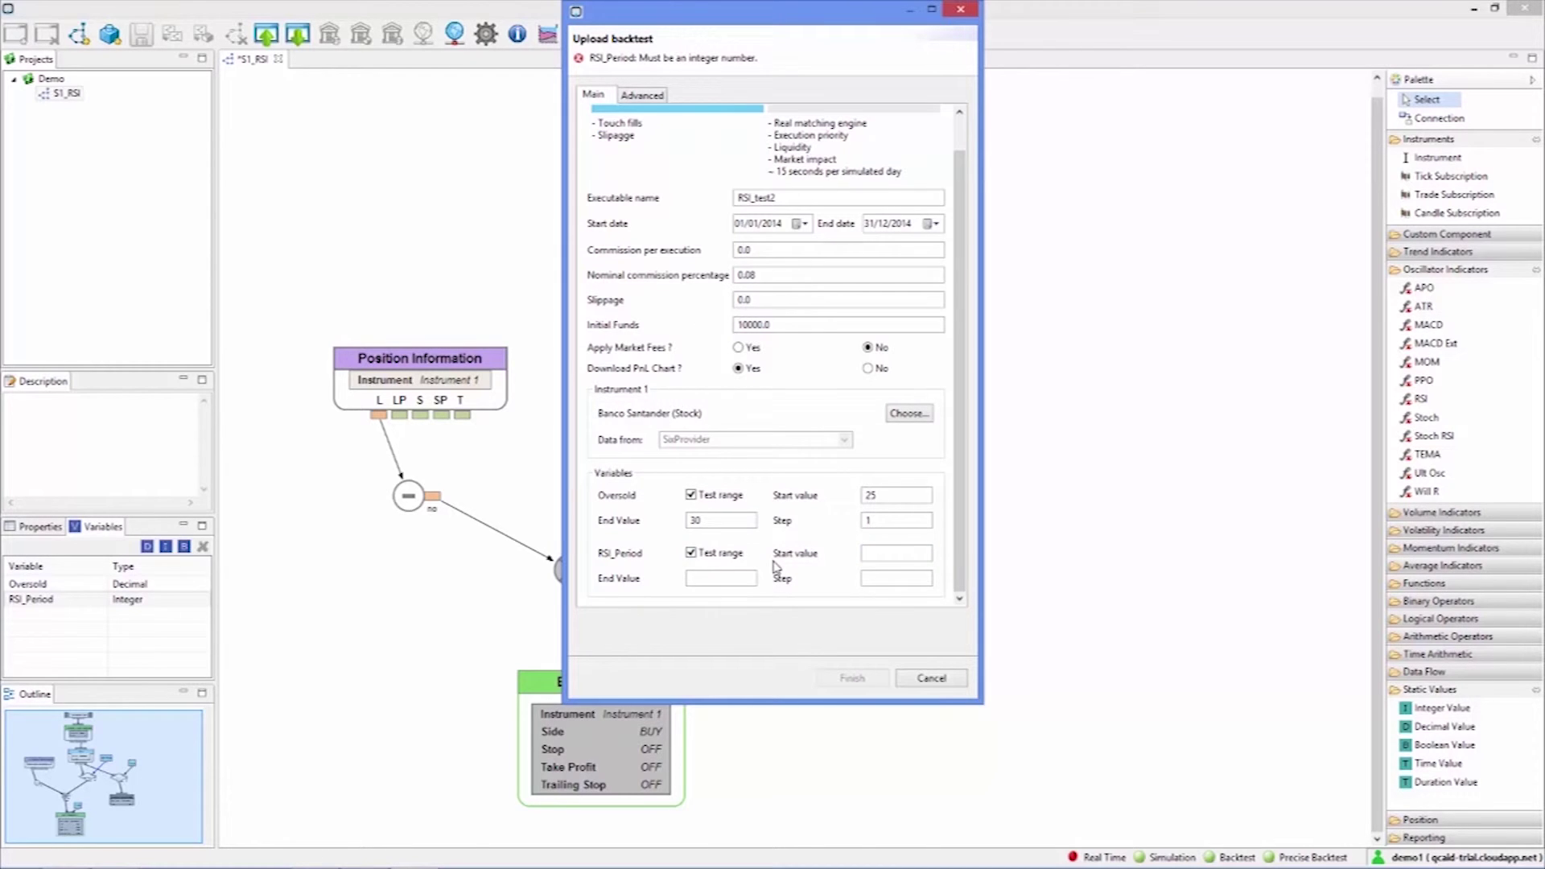
{"action": "left_click", "coordinate": [892, 554]}
{"action": "type", "text": "10"}
{"action": "left_click", "coordinate": [752, 574]}
{"action": "type", "text": "16"}
{"action": "left_click", "coordinate": [888, 576]}
{"action": "type", "text": "2"}
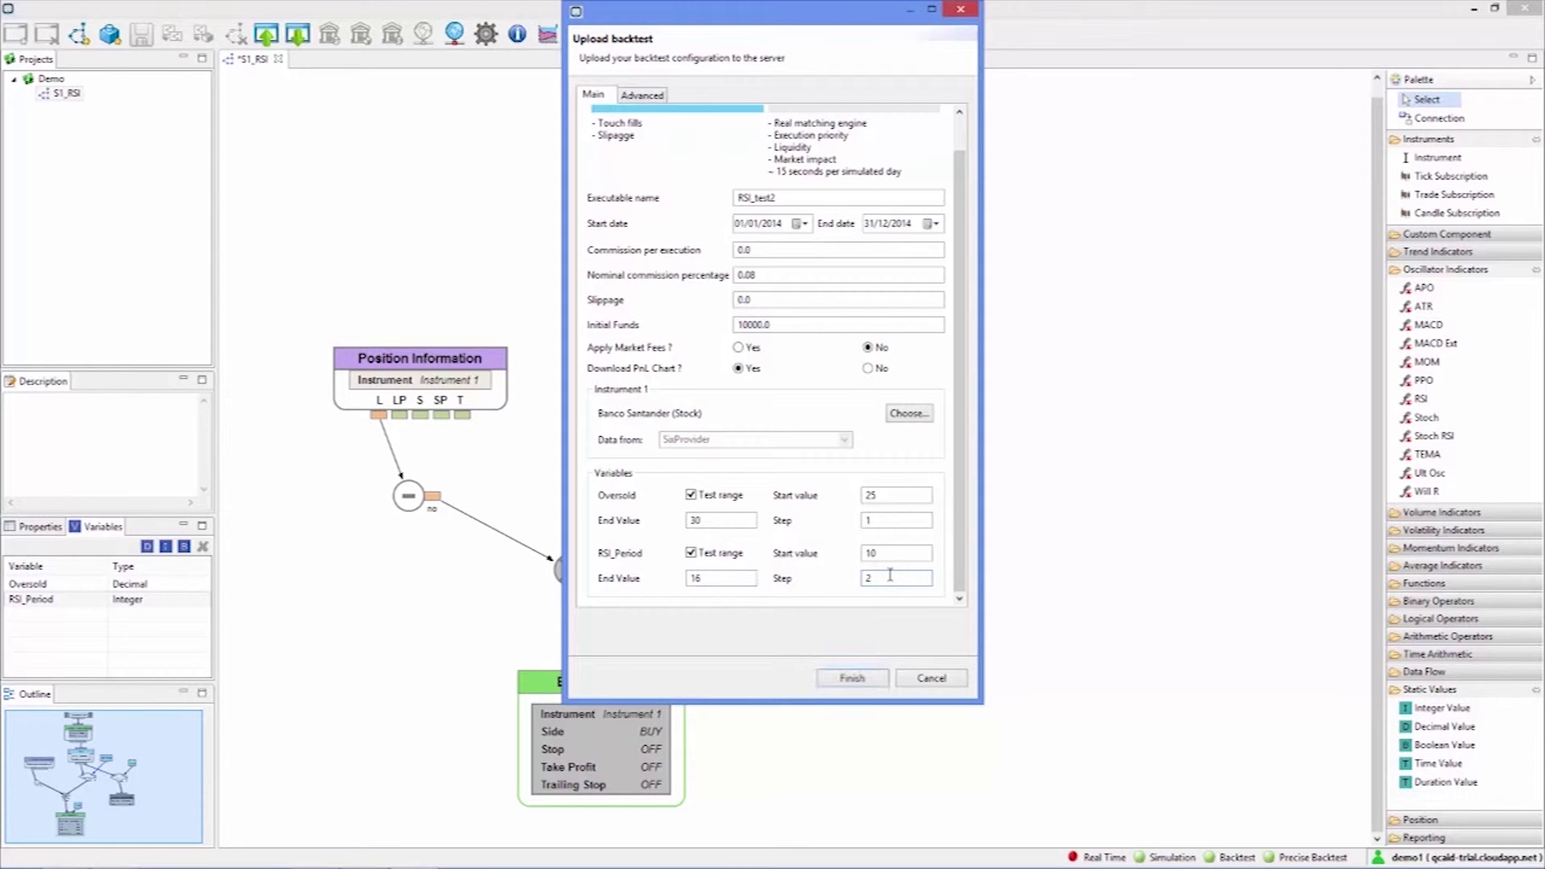
{"action": "left_click", "coordinate": [856, 678]}
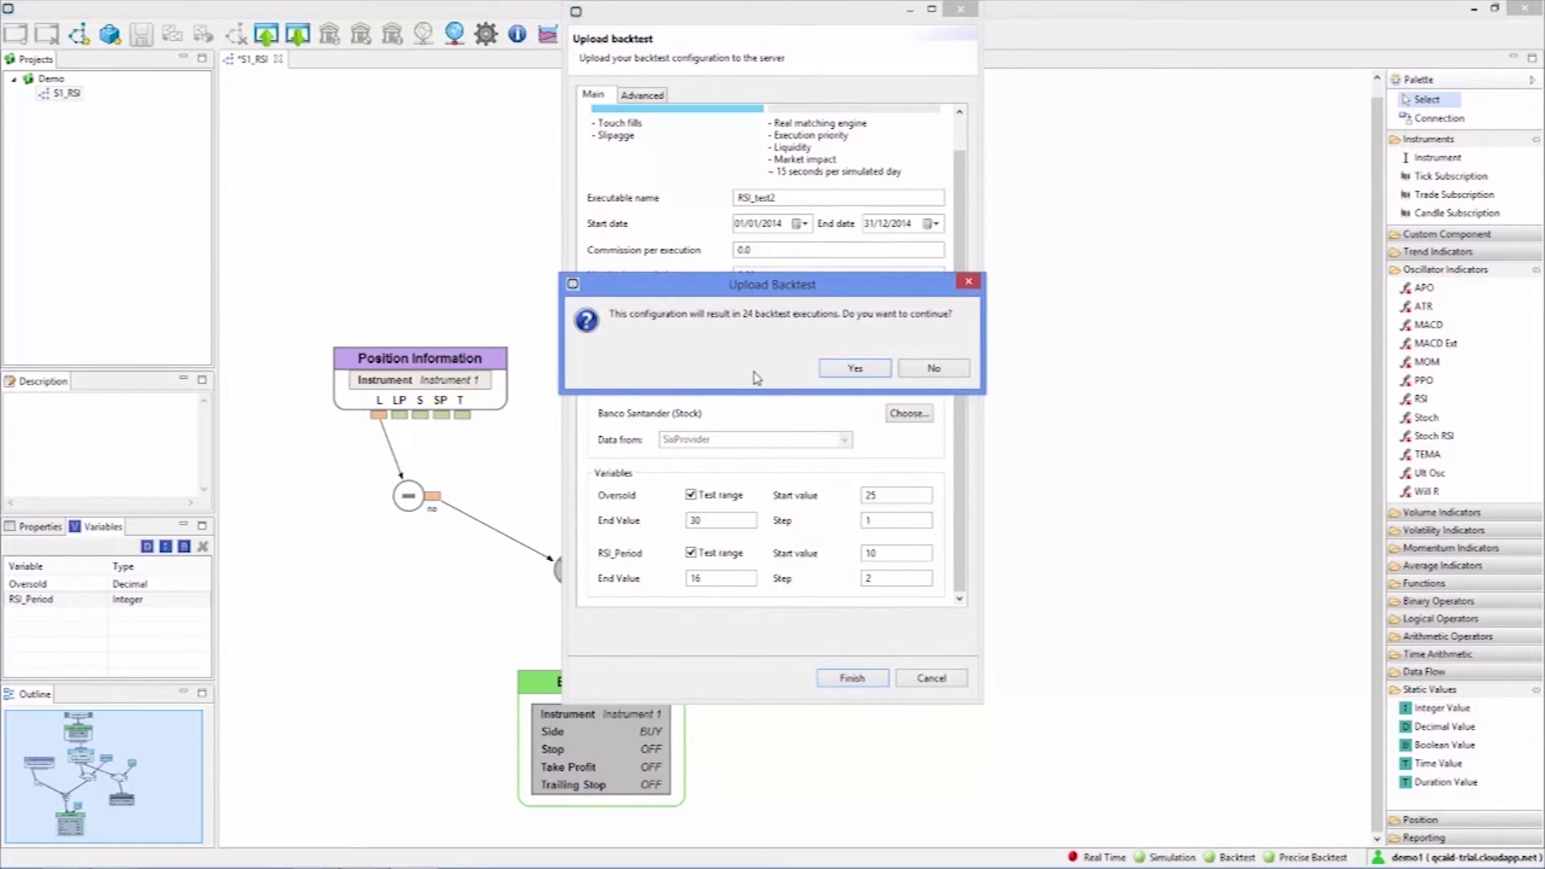
{"action": "left_click", "coordinate": [851, 372]}
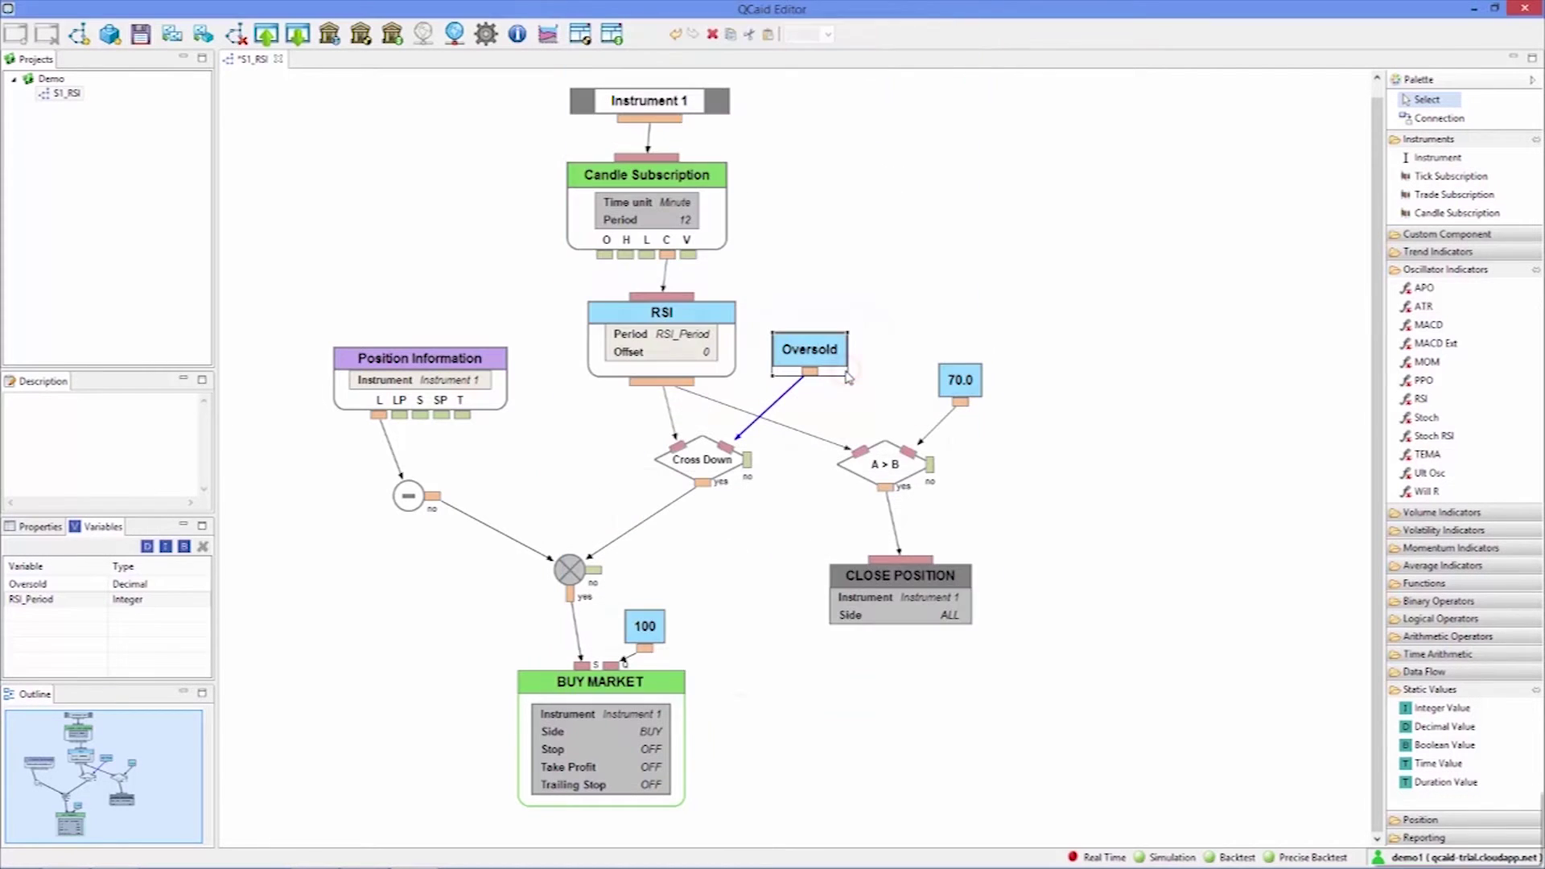
Show the backtest report view maximized and examine the individual configuration results of the RSI_test2 group.
{"action": "left_click", "coordinate": [547, 41]}
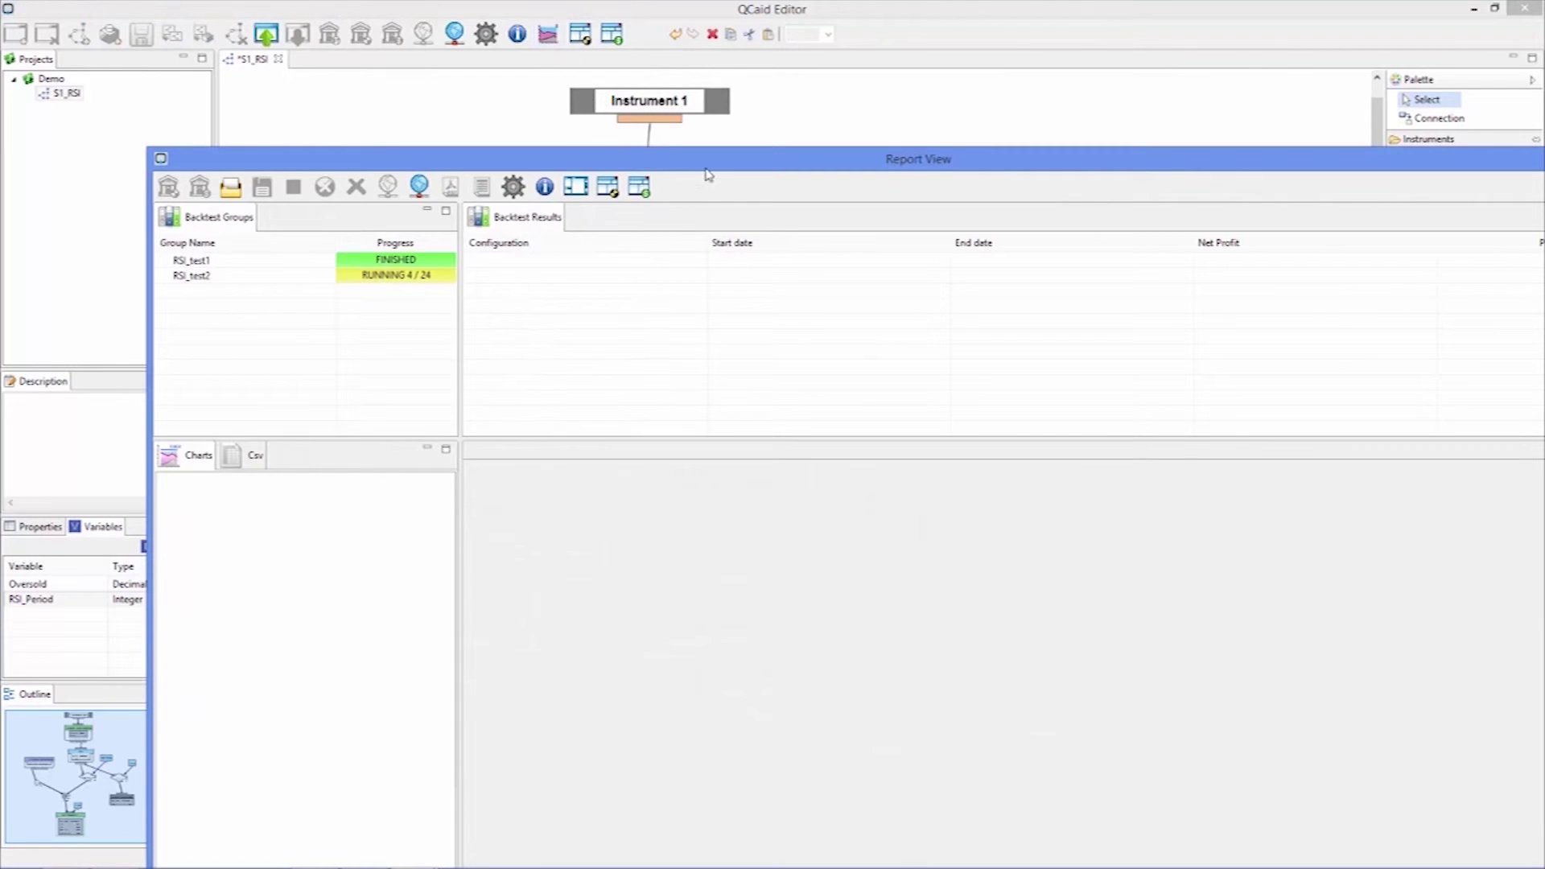
{"action": "double_click", "coordinate": [707, 165]}
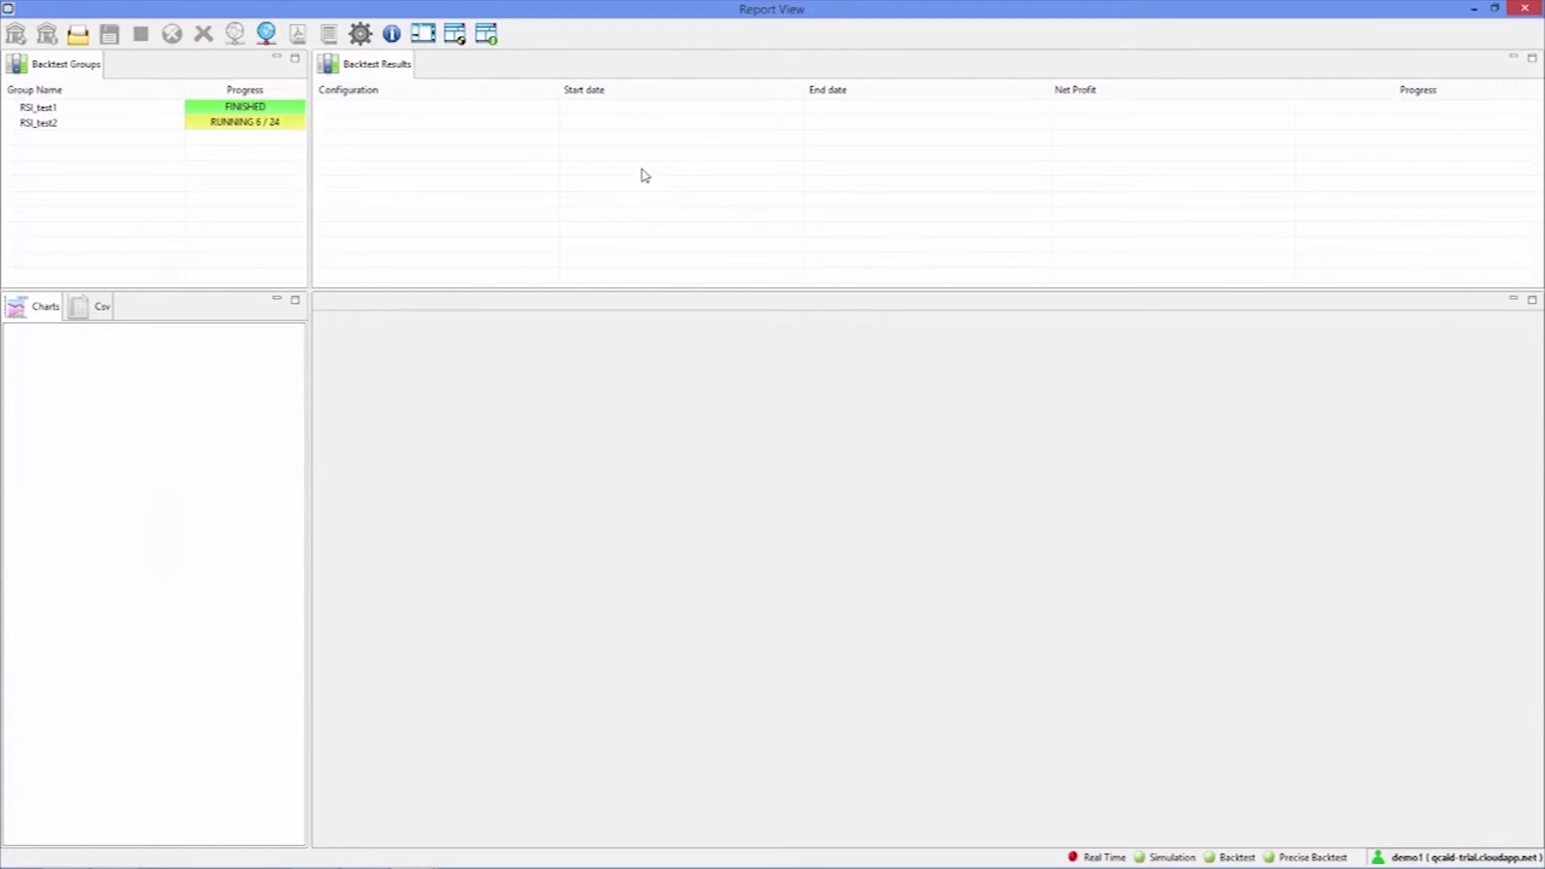
{"action": "left_click", "coordinate": [281, 123]}
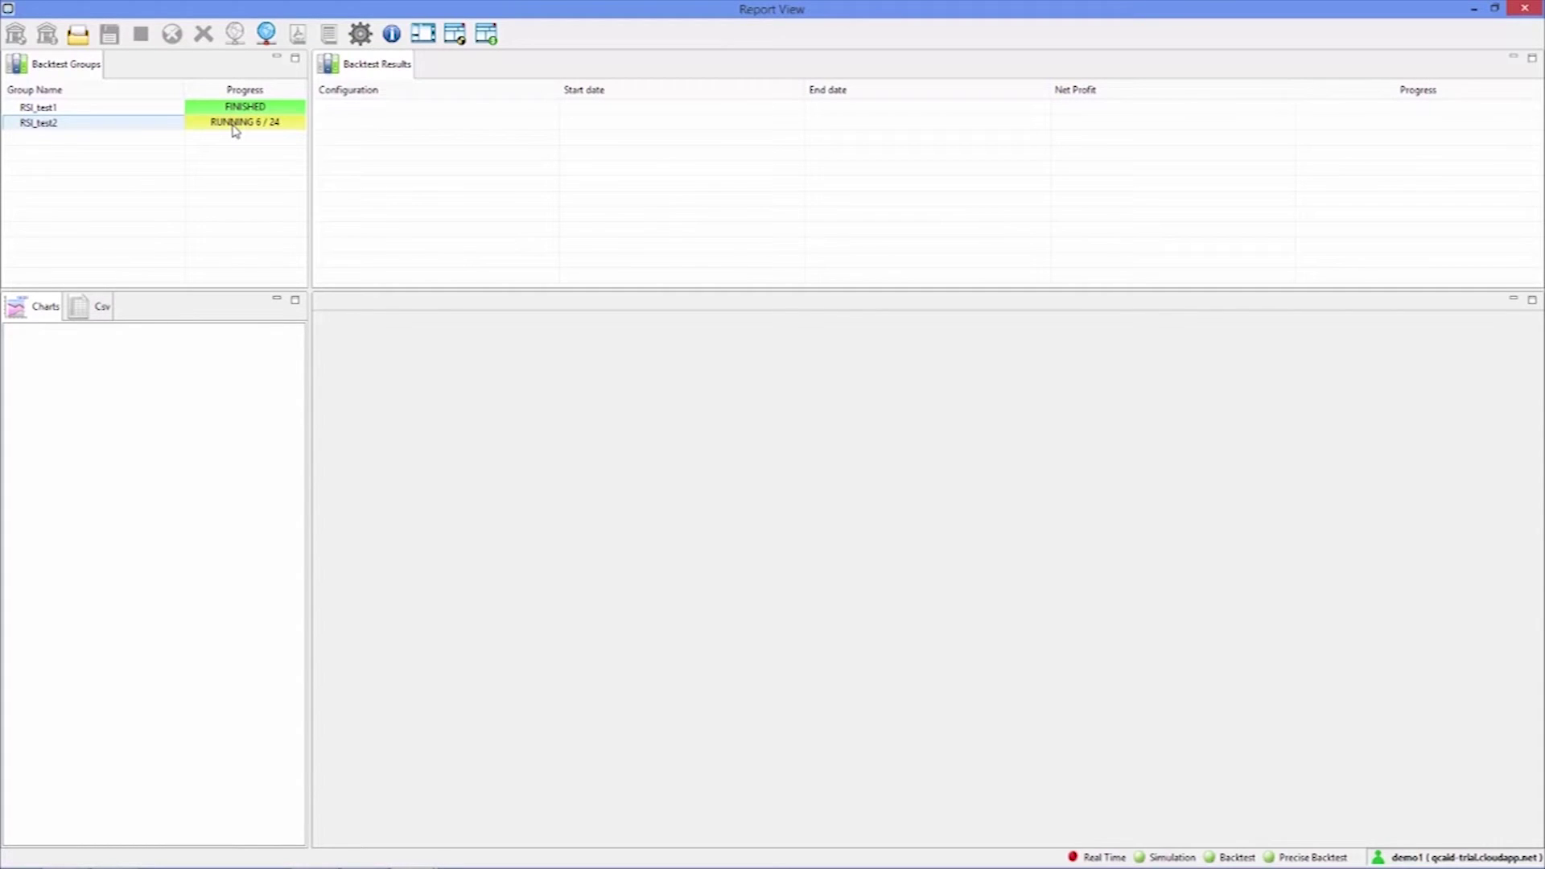
{"action": "left_click", "coordinate": [235, 127]}
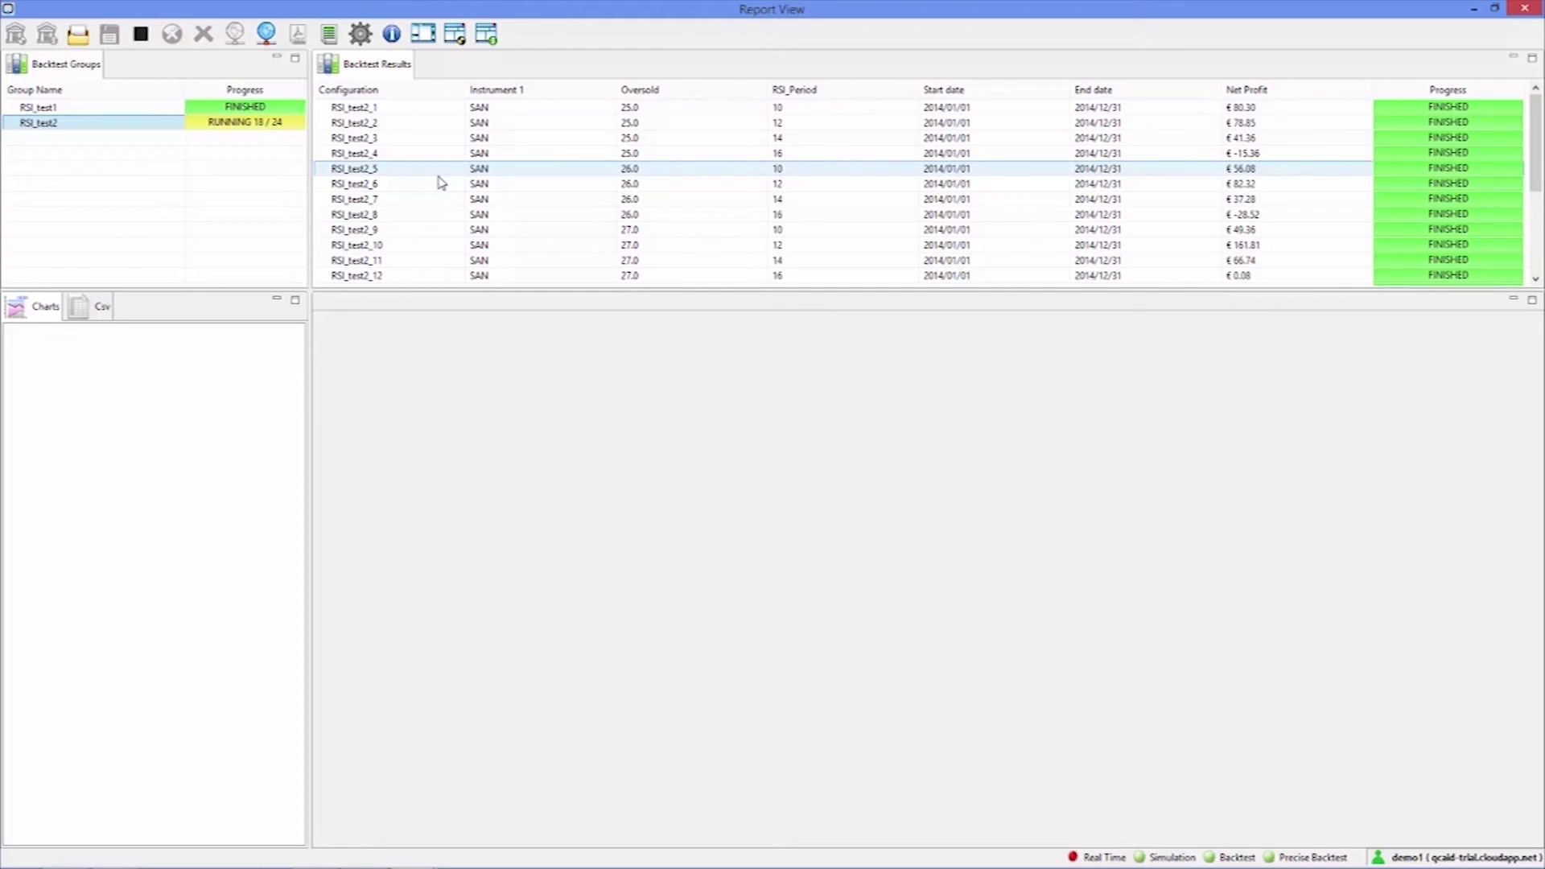
{"action": "left_click", "coordinate": [441, 183]}
{"action": "scroll", "coordinate": [441, 183], "scroll_direction": "down", "scroll_amount": 4}
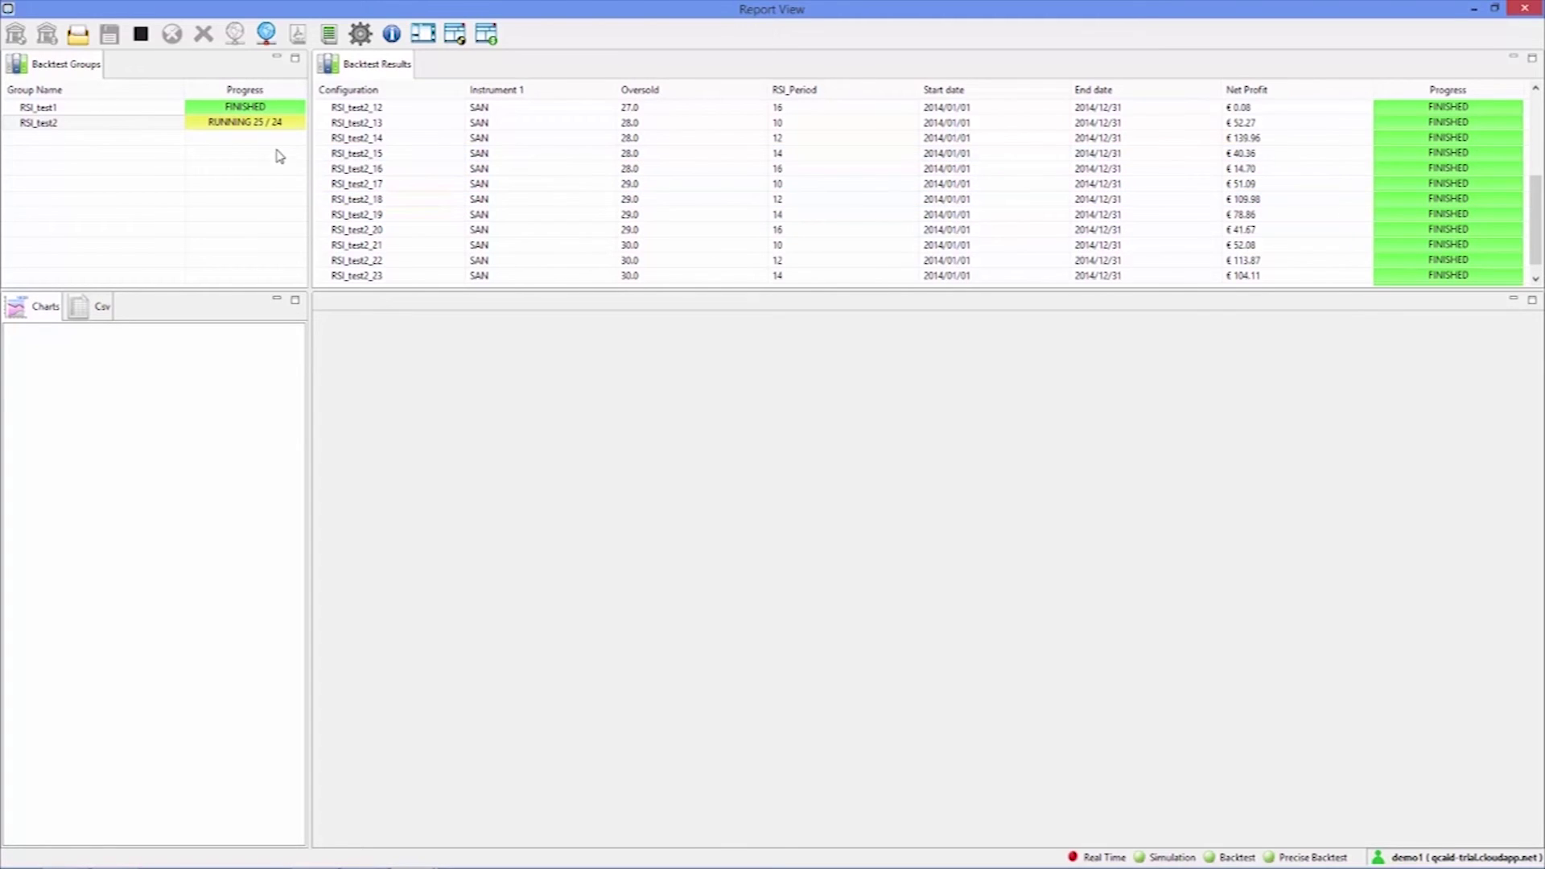
Open the RSI_test2 group's execution rundown, sort it by highest net profit, and view the Net Profit chart before closing it.
{"action": "left_click", "coordinate": [240, 127]}
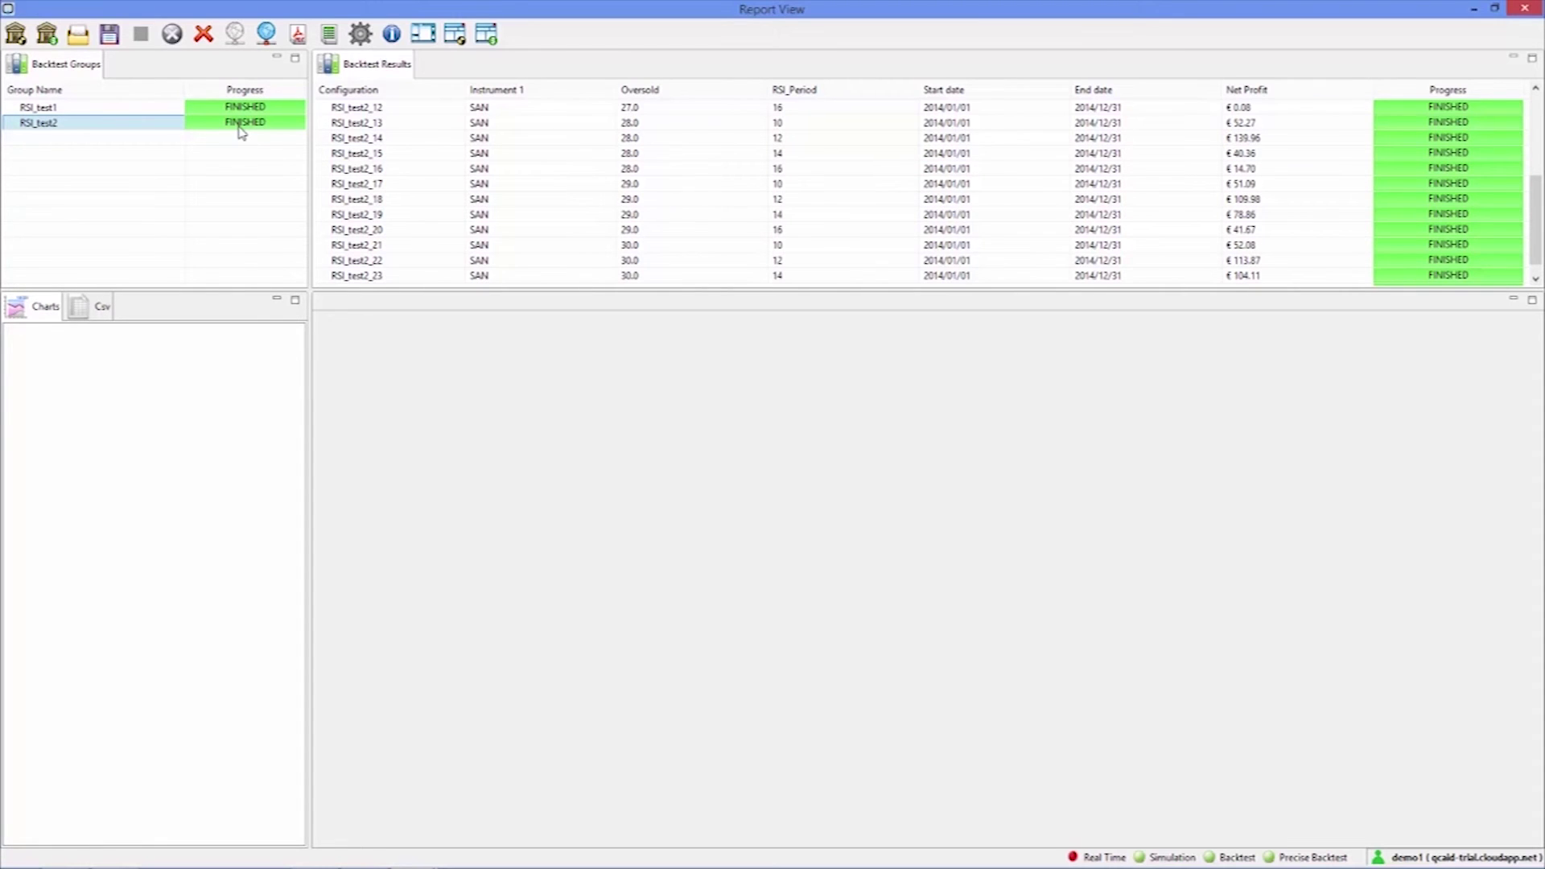
{"action": "double_click", "coordinate": [241, 129]}
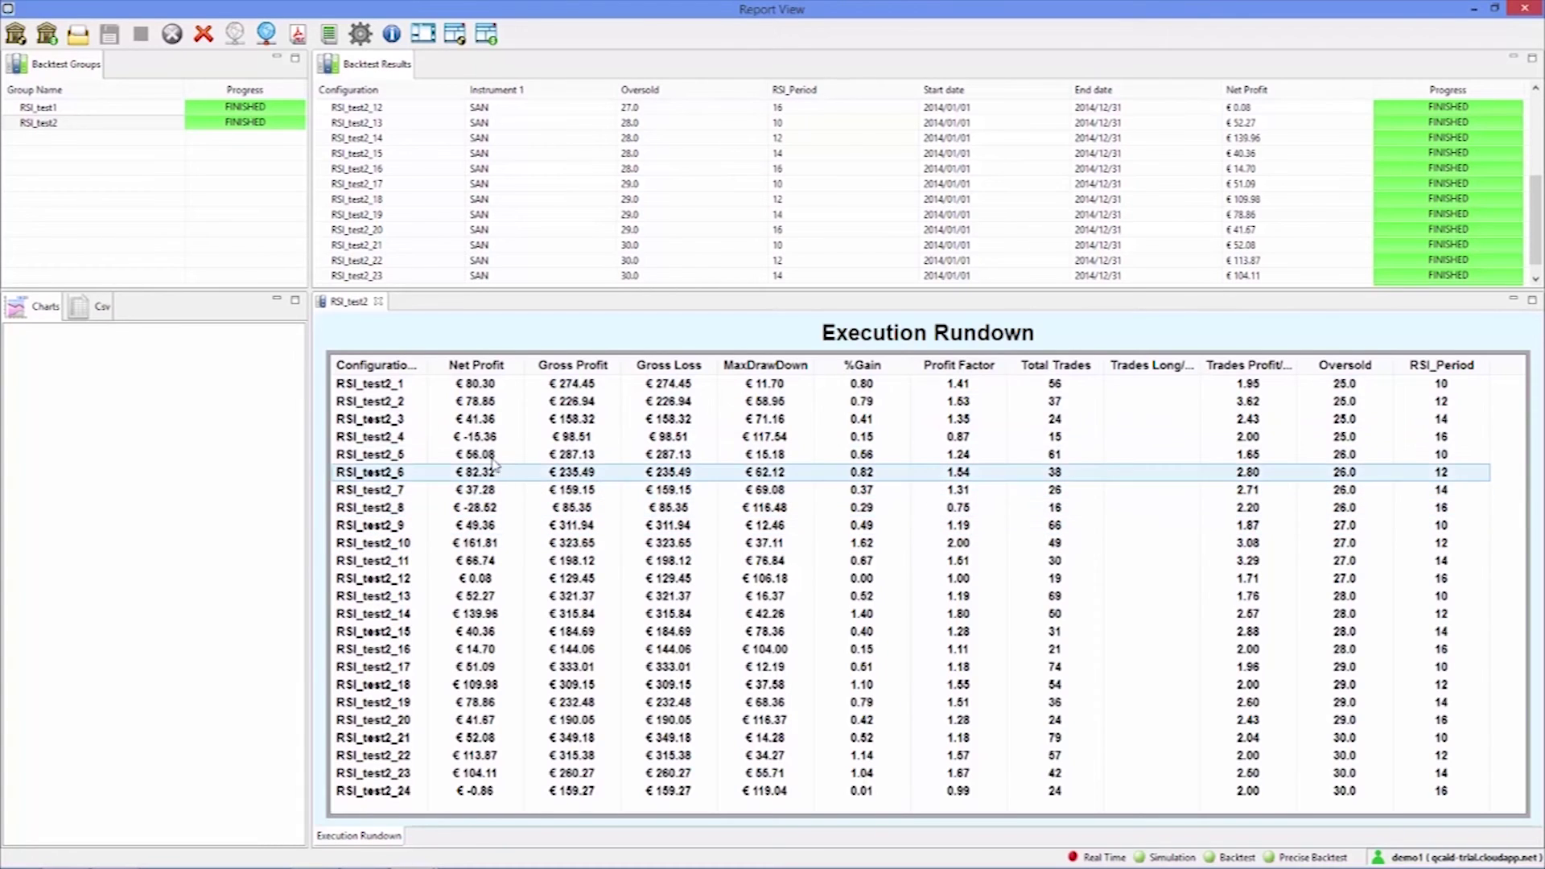
{"action": "double_click", "coordinate": [481, 366]}
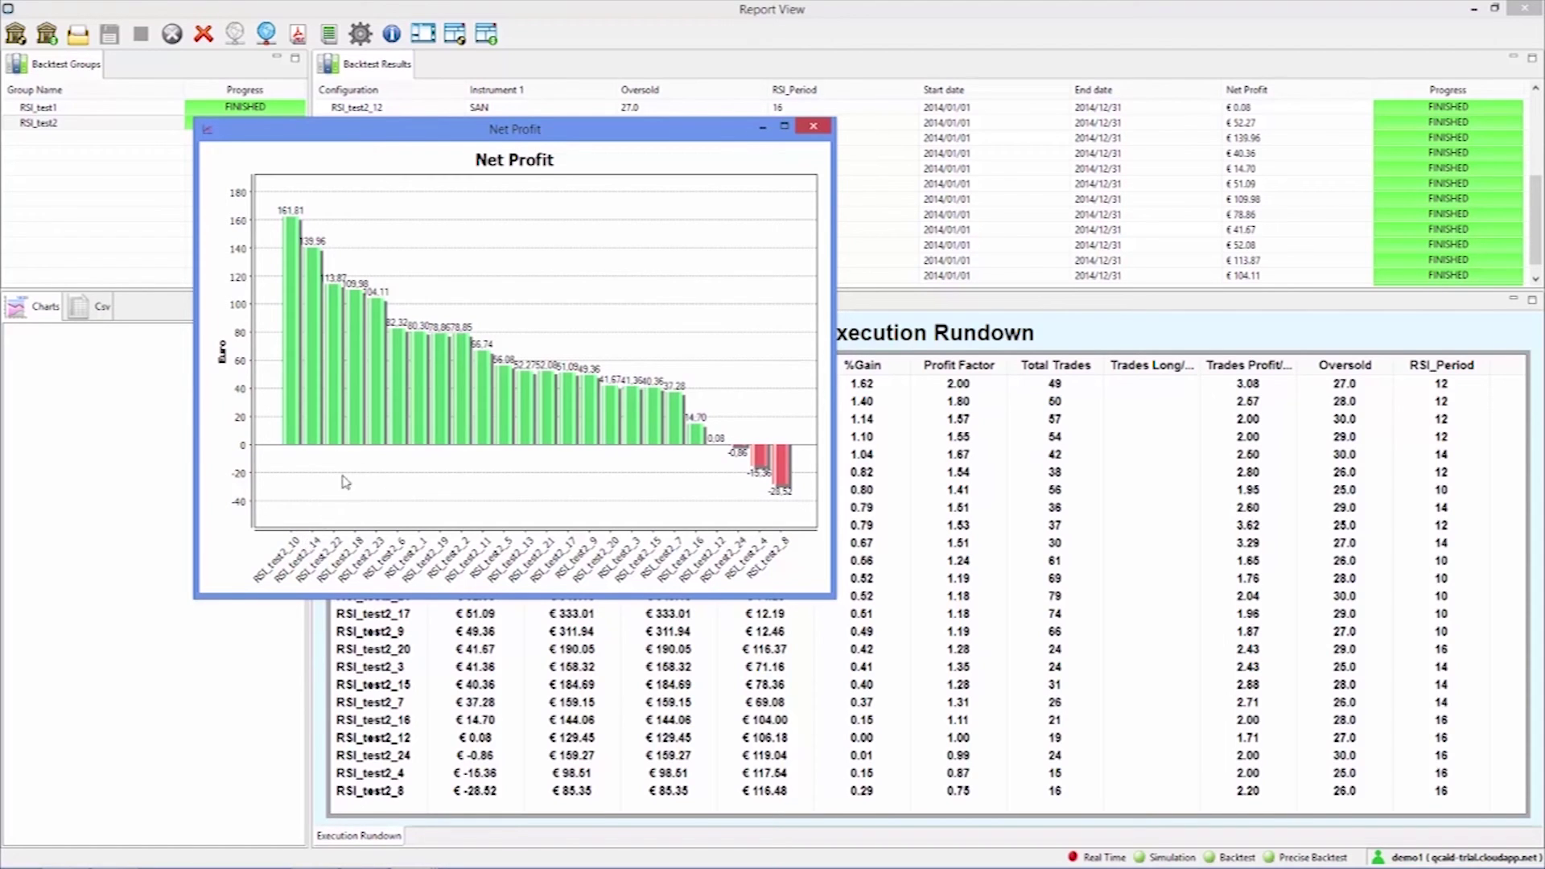
{"action": "left_click", "coordinate": [821, 127]}
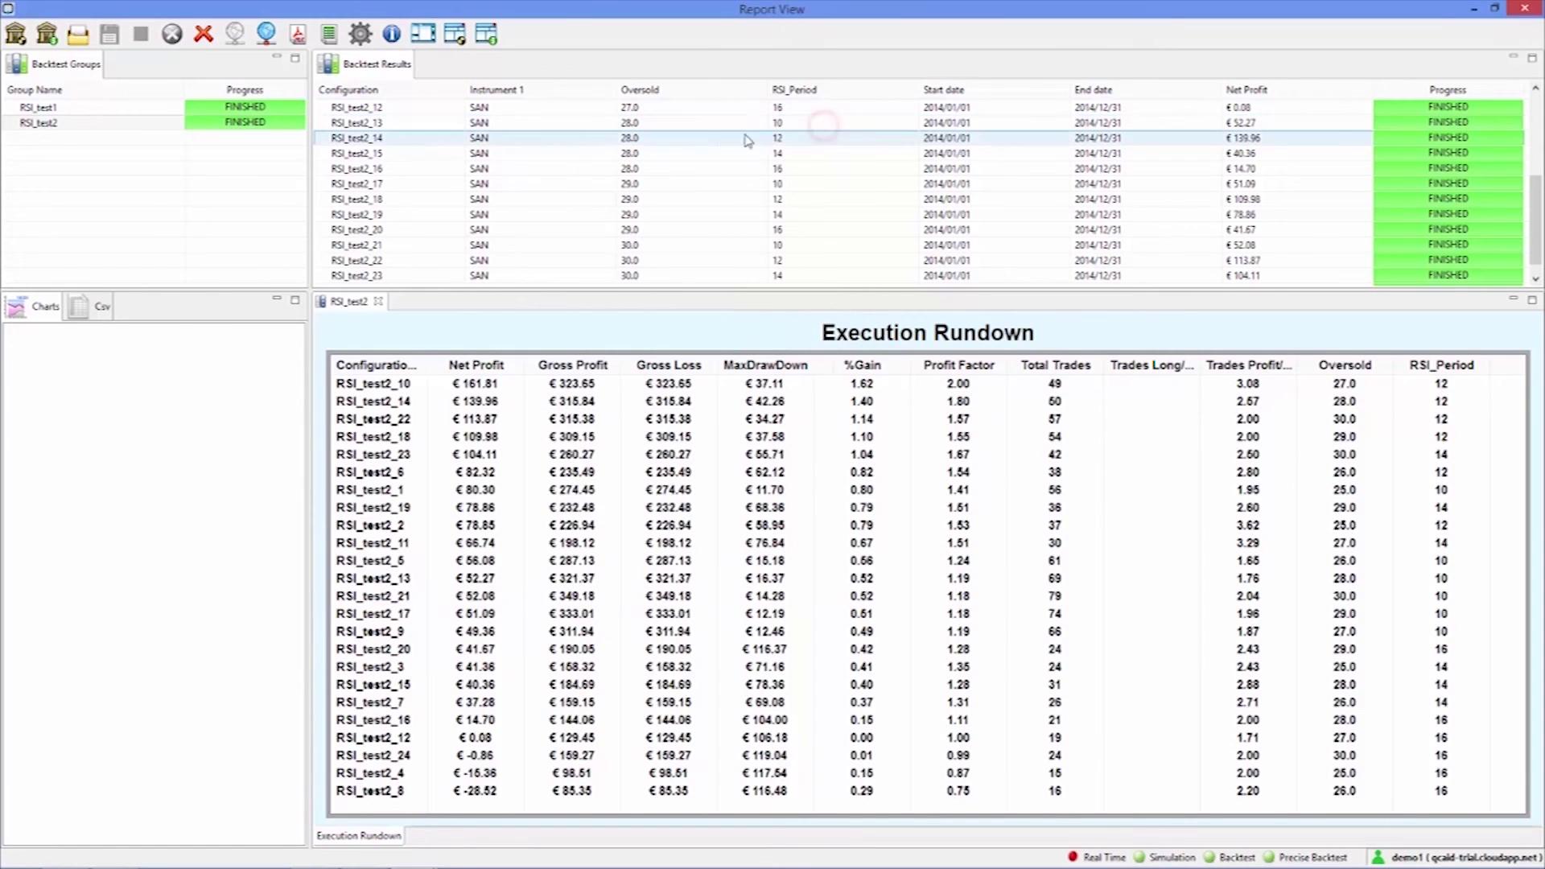
Open the detailed report of the RSI_test2_10 configuration from the backtest results.
{"action": "left_click", "coordinate": [683, 153]}
{"action": "scroll", "coordinate": [688, 155], "scroll_direction": "up", "scroll_amount": 2}
{"action": "double_click", "coordinate": [648, 171]}
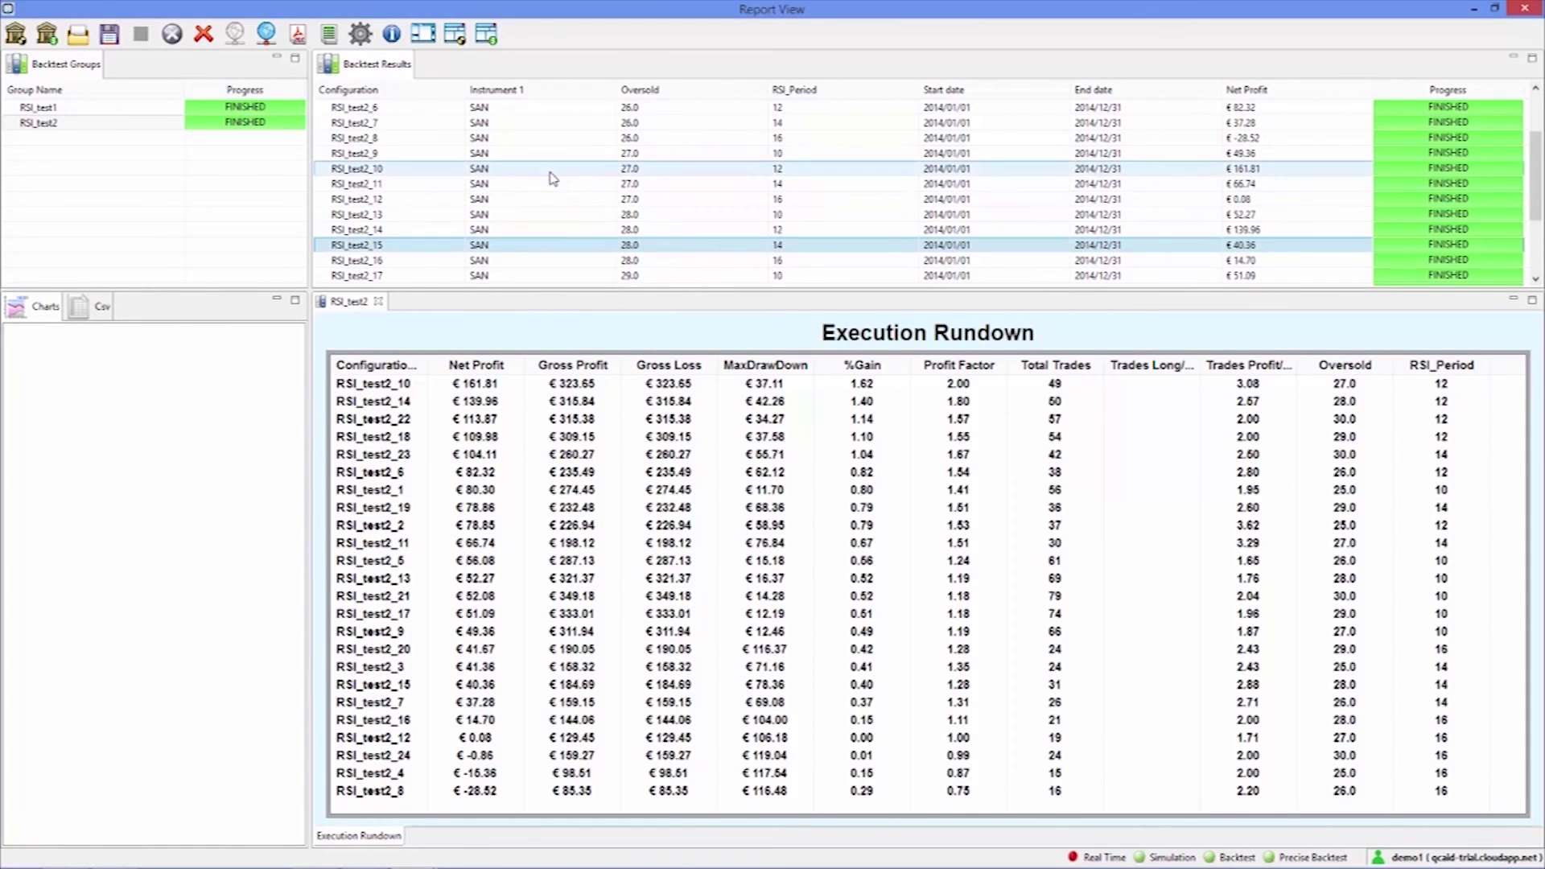